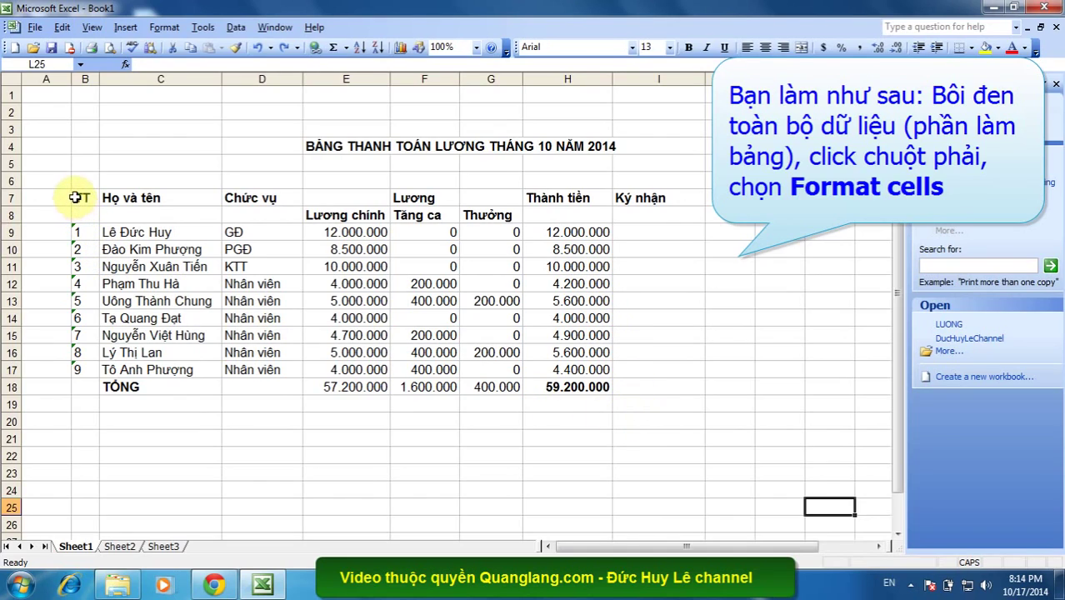
Drag-select the table range from B7 (TT header) down to the TỔNG totals row.
{"action": "mouse_move", "coordinate": [75, 196]}
{"action": "left_mouse_down"}
{"action": "mouse_move", "coordinate": [391, 364]}
{"action": "mouse_move", "coordinate": [552, 392]}
{"action": "mouse_move", "coordinate": [626, 392]}
{"action": "left_mouse_up"}
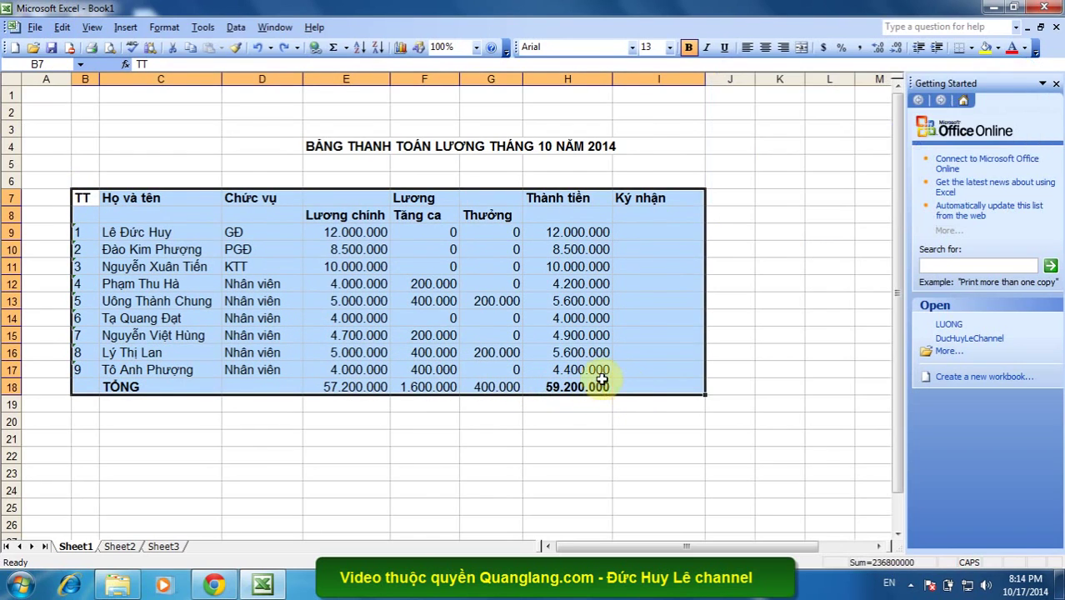
Apply Outline and Inside borders to every cell of the selected salary table.
{"action": "right_click", "coordinate": [386, 263]}
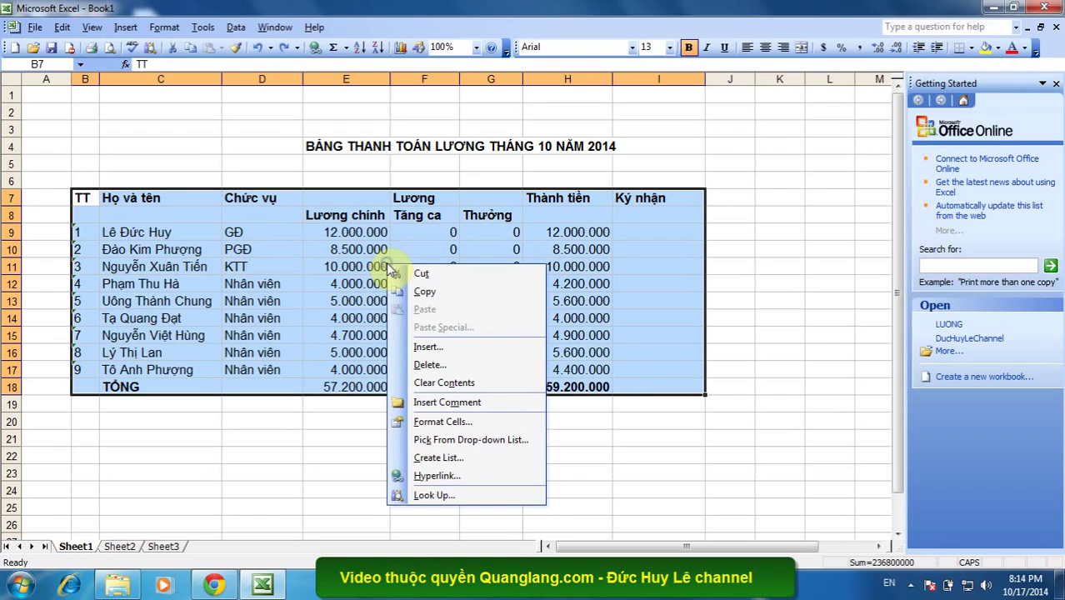
{"action": "left_click", "coordinate": [434, 422]}
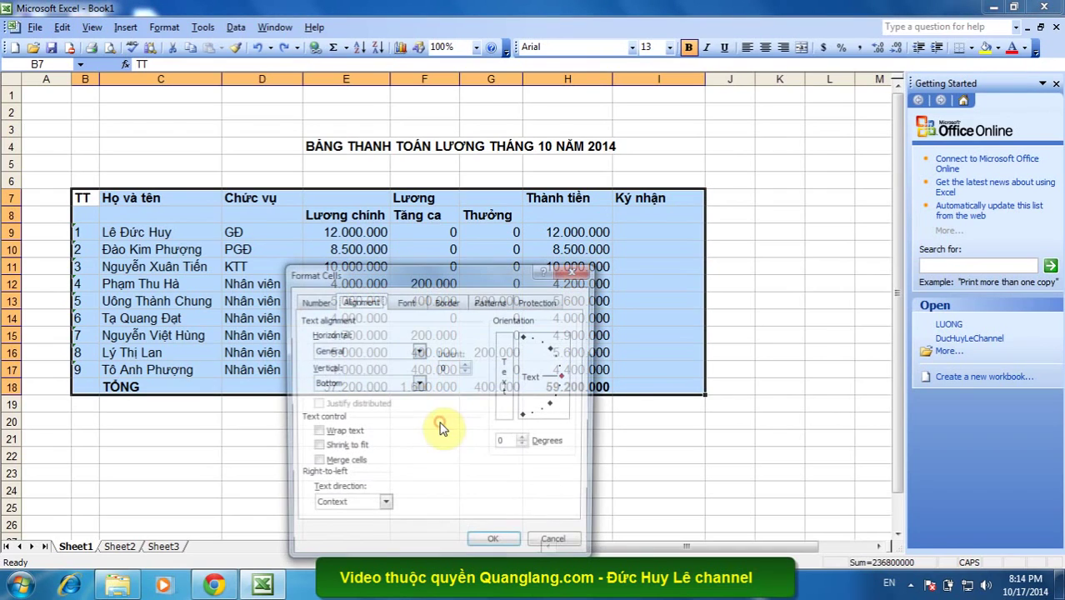
{"action": "left_click", "coordinate": [448, 302]}
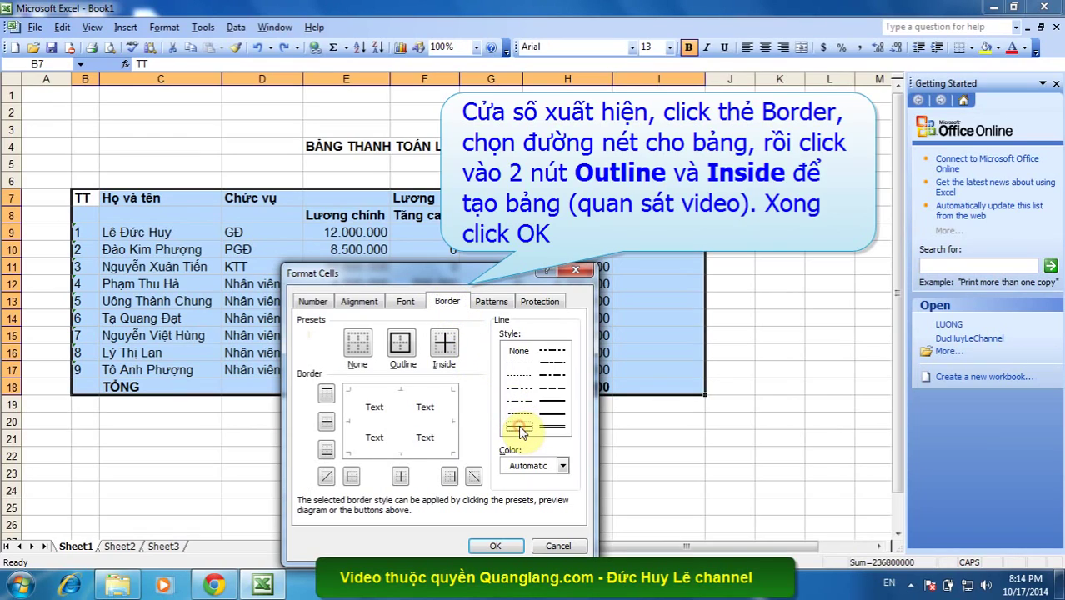
{"action": "left_click", "coordinate": [401, 345]}
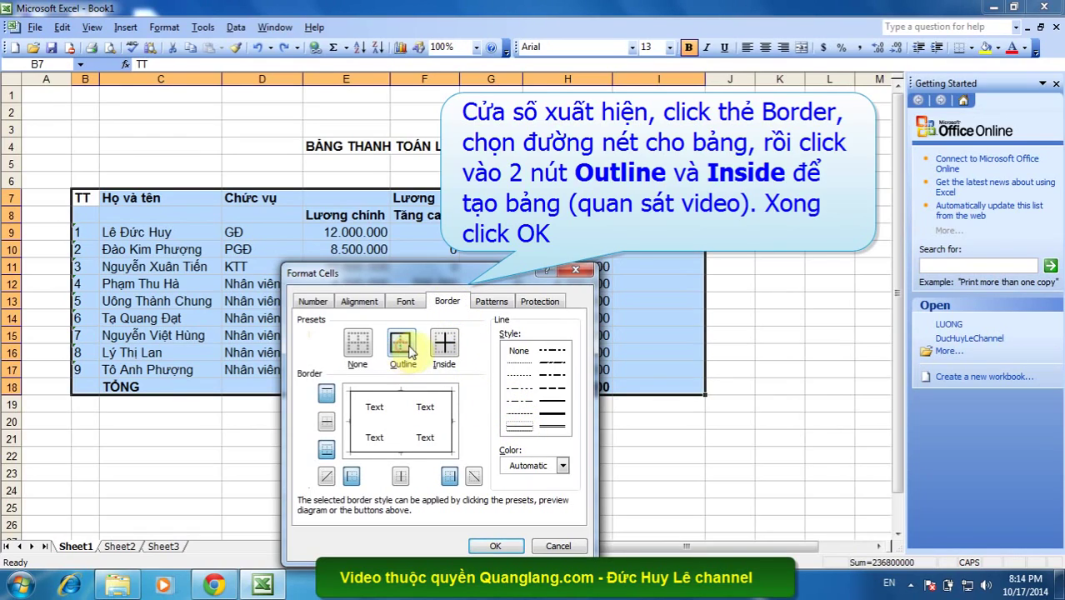
{"action": "left_click", "coordinate": [435, 350]}
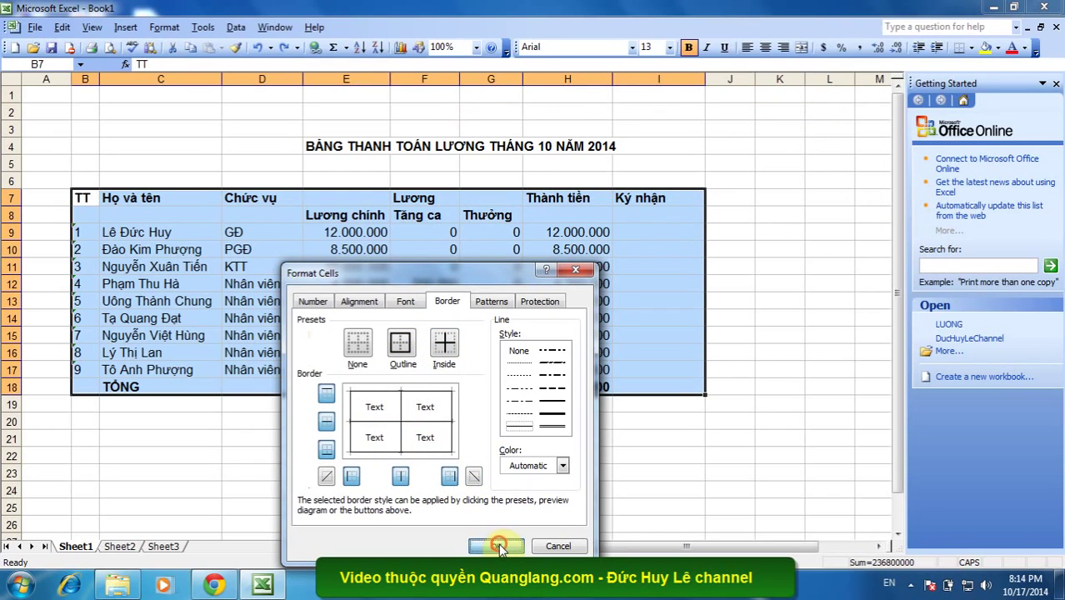
{"action": "left_click", "coordinate": [499, 545]}
{"action": "left_click", "coordinate": [508, 421]}
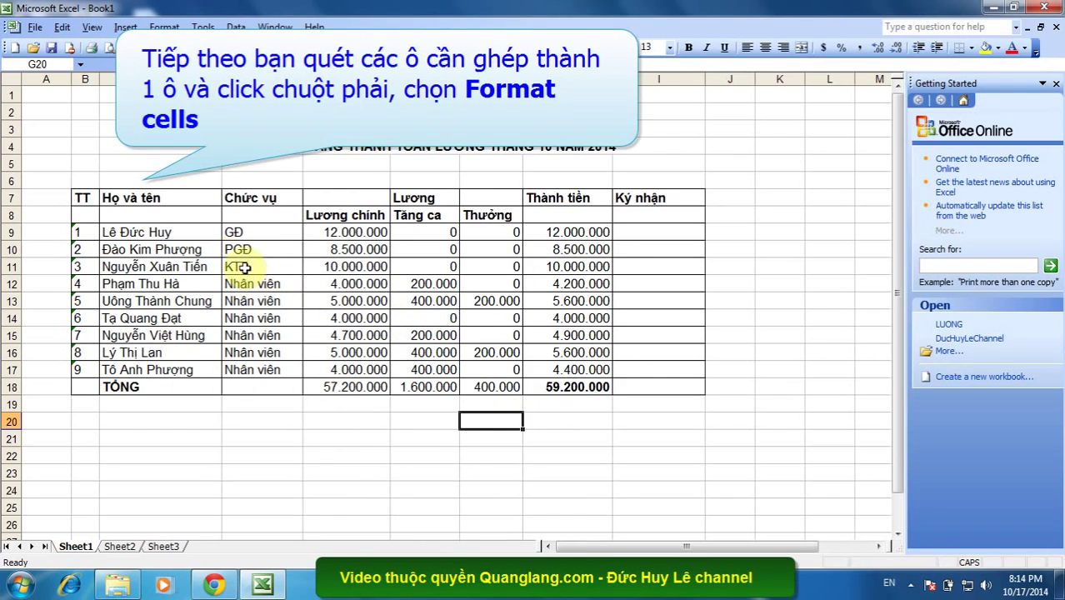
Merge B7:B8 for the TT header, with wrapping and horizontal and vertical centring.
{"action": "left_click", "coordinate": [87, 201]}
{"action": "left_click_drag", "start_coordinate": [87, 201], "coordinate": [87, 211]}
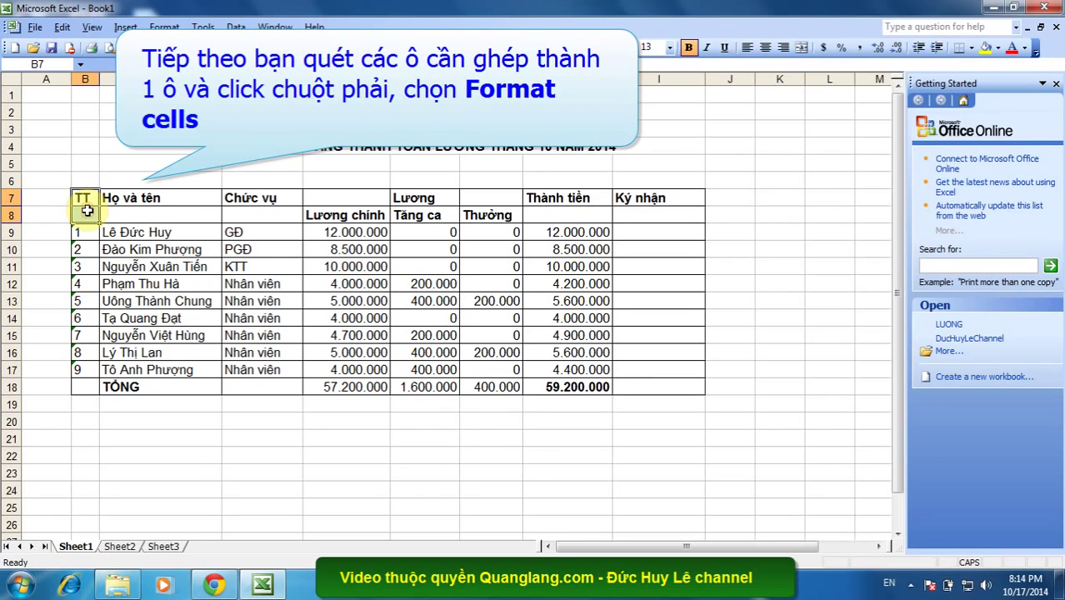
{"action": "right_click", "coordinate": [87, 211]}
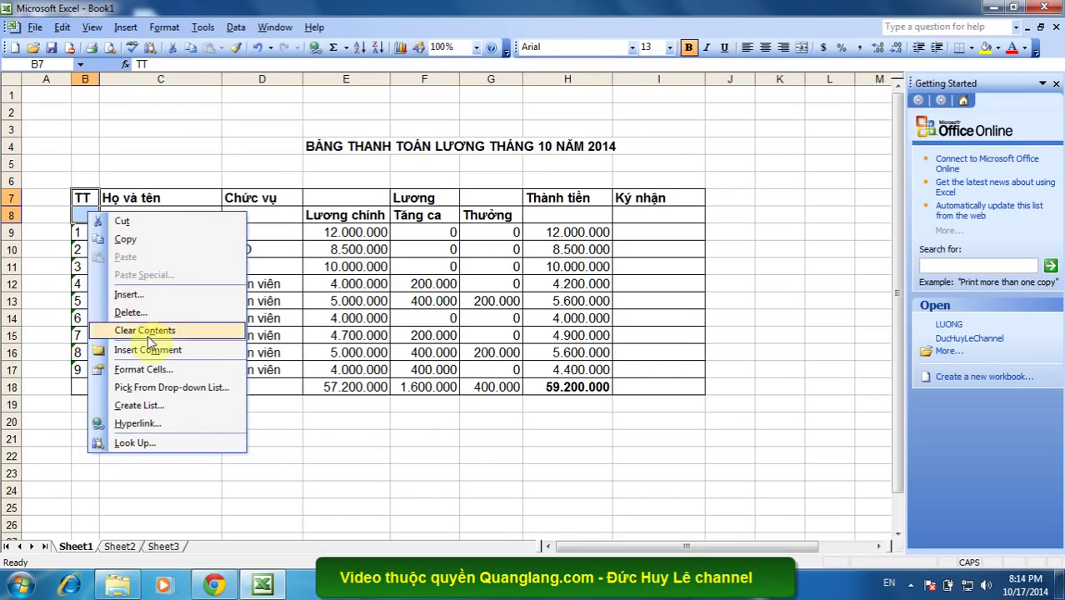
{"action": "left_click", "coordinate": [142, 370]}
{"action": "left_click", "coordinate": [78, 248]}
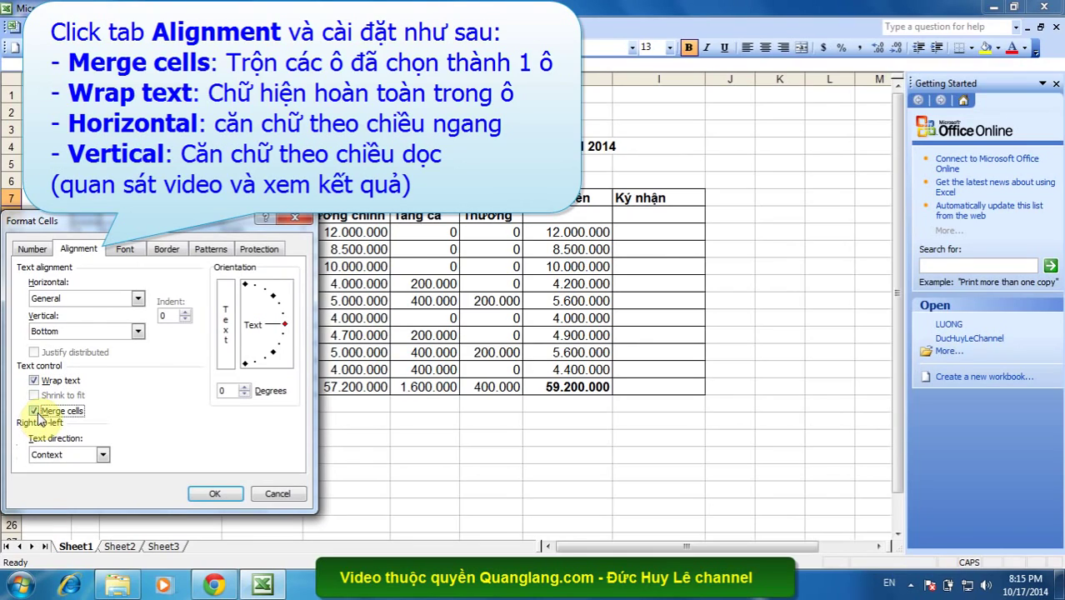
{"action": "left_click", "coordinate": [139, 300]}
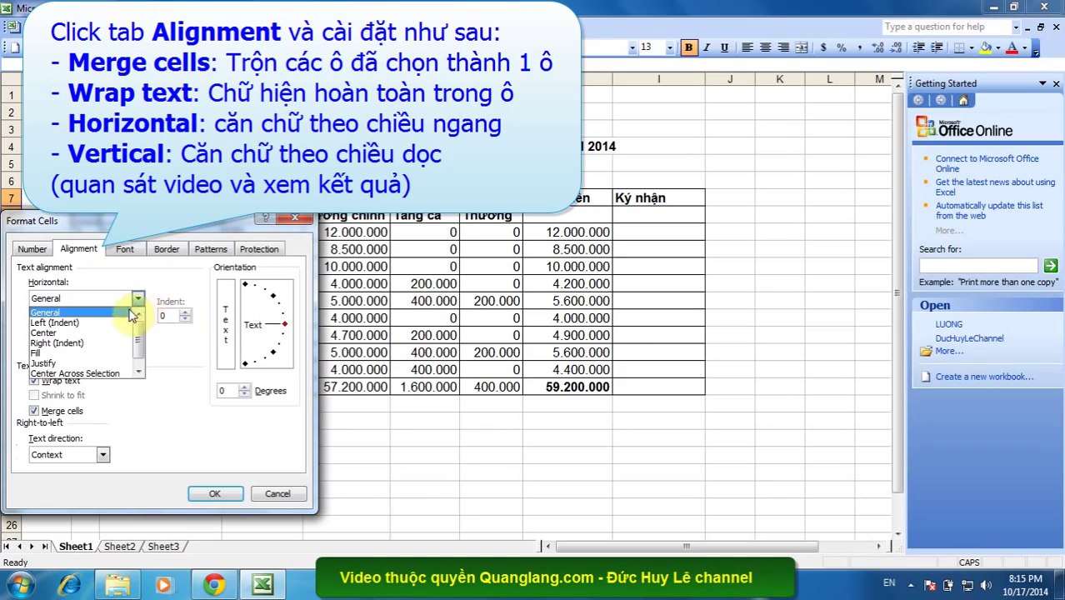
{"action": "left_click", "coordinate": [131, 333]}
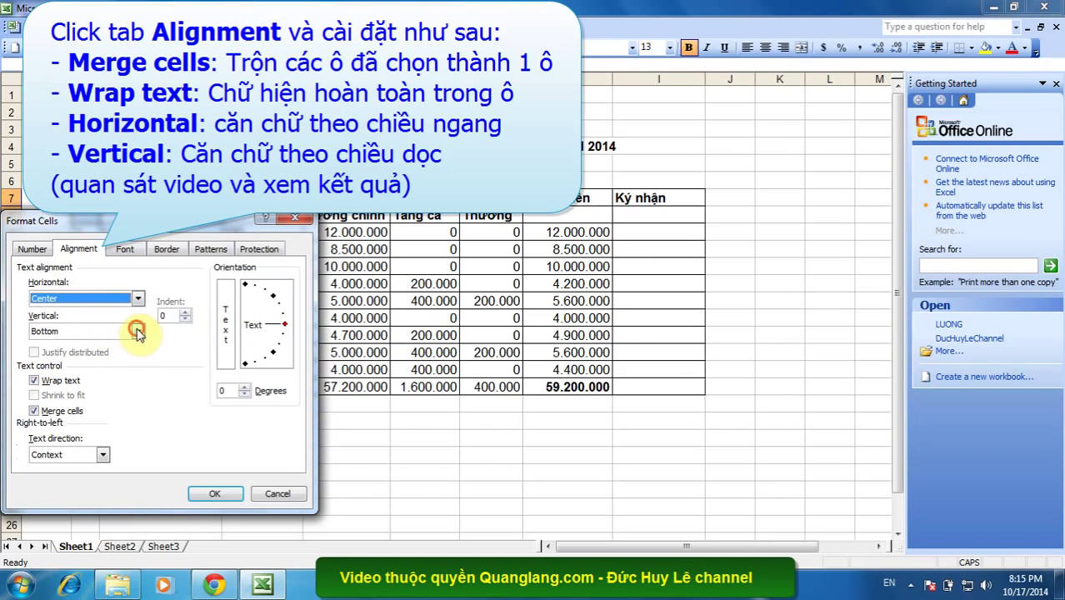
{"action": "left_click", "coordinate": [138, 332]}
{"action": "left_click", "coordinate": [117, 349]}
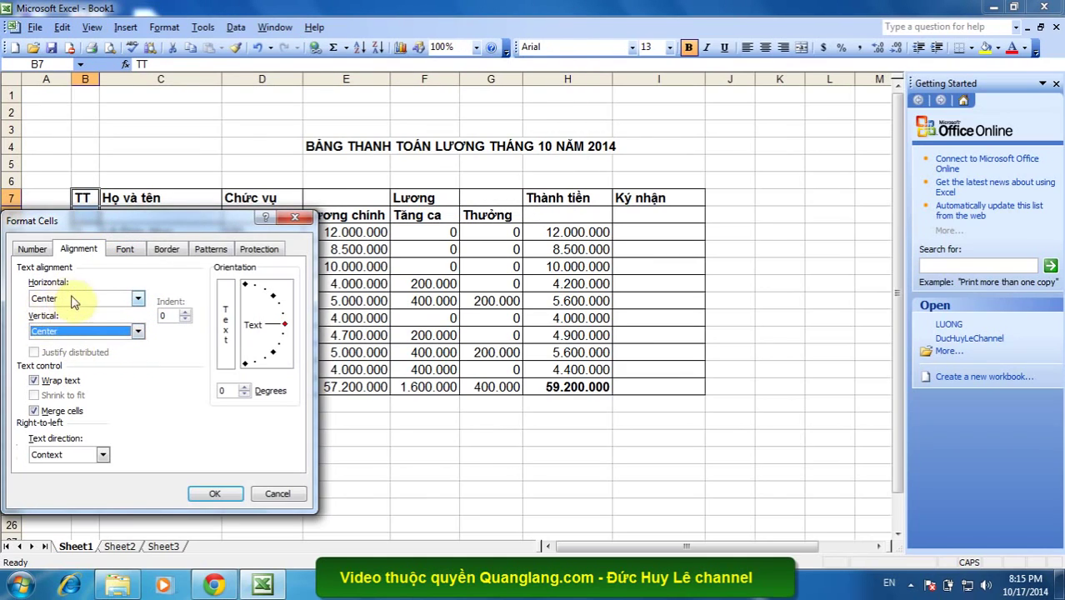
{"action": "left_click", "coordinate": [209, 495]}
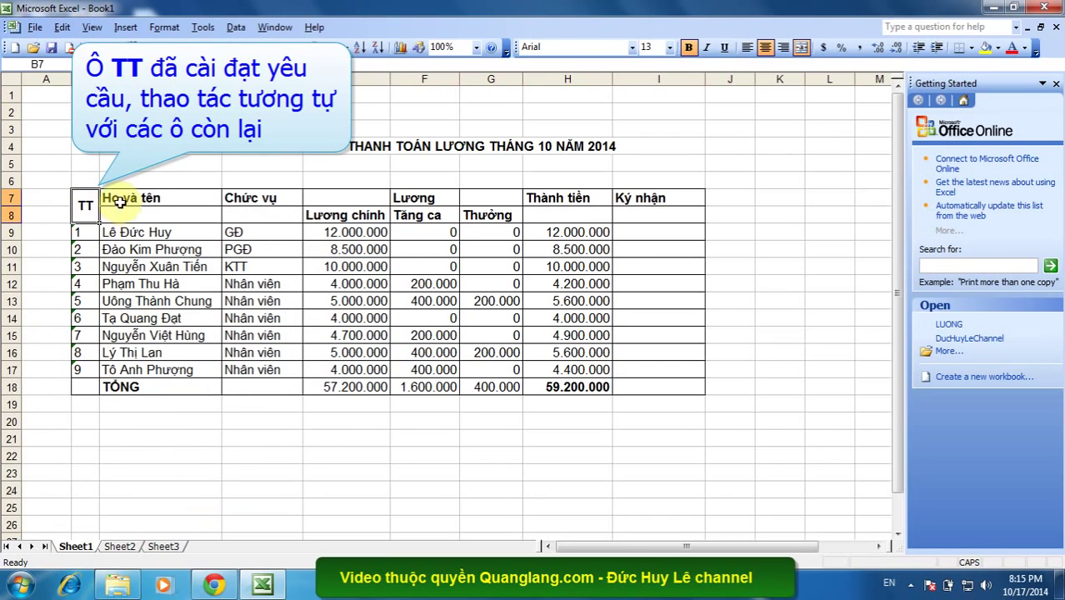
Merge C7:C8 for 'Họ và tên', with wrap text and Center horizontal and vertical alignment.
{"action": "left_click_drag", "start_coordinate": [116, 200], "coordinate": [149, 211]}
{"action": "right_click", "coordinate": [149, 211]}
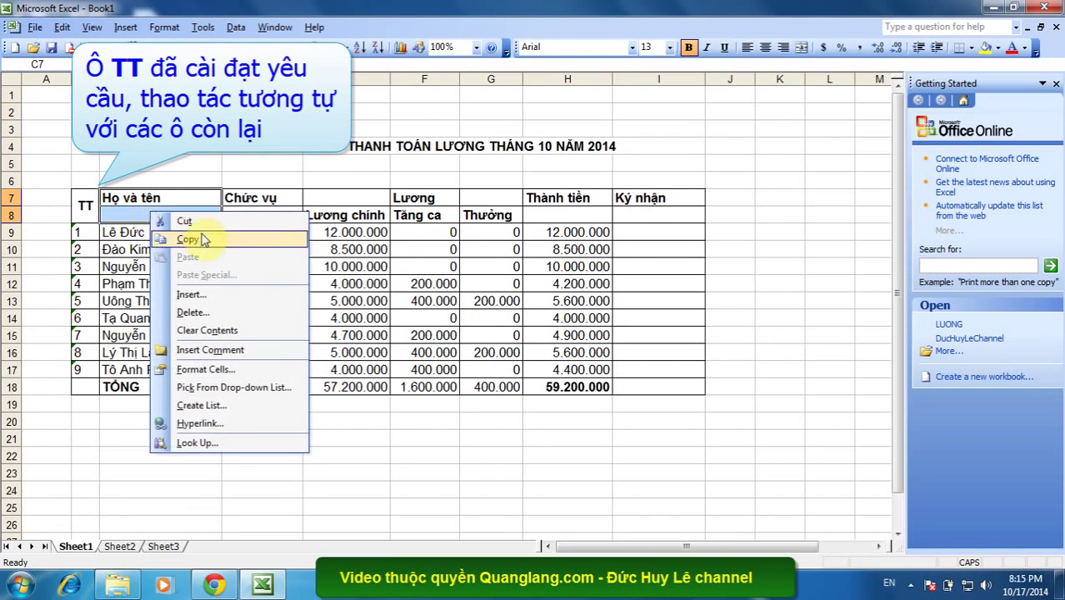
{"action": "left_click", "coordinate": [222, 371]}
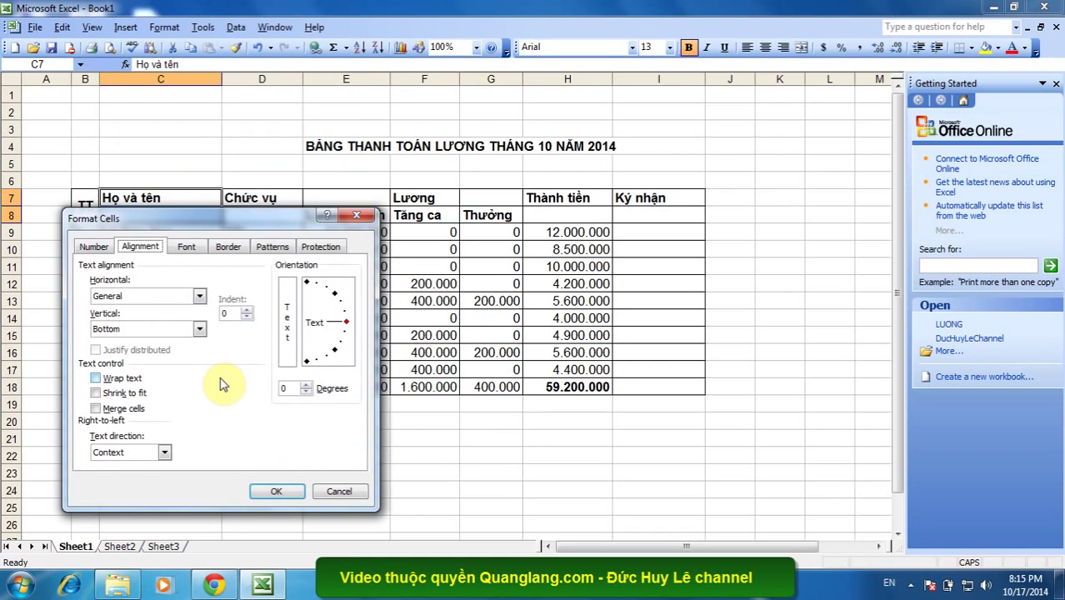
{"action": "left_click", "coordinate": [199, 296]}
{"action": "left_click", "coordinate": [174, 333]}
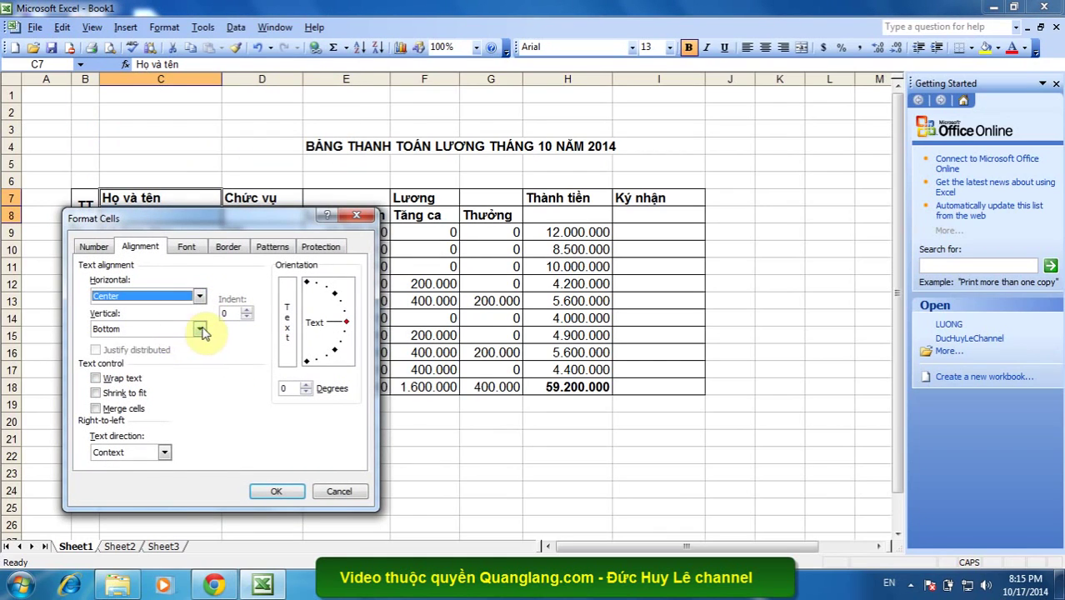
{"action": "left_click", "coordinate": [199, 329]}
{"action": "left_click", "coordinate": [177, 349]}
{"action": "left_click", "coordinate": [96, 378]}
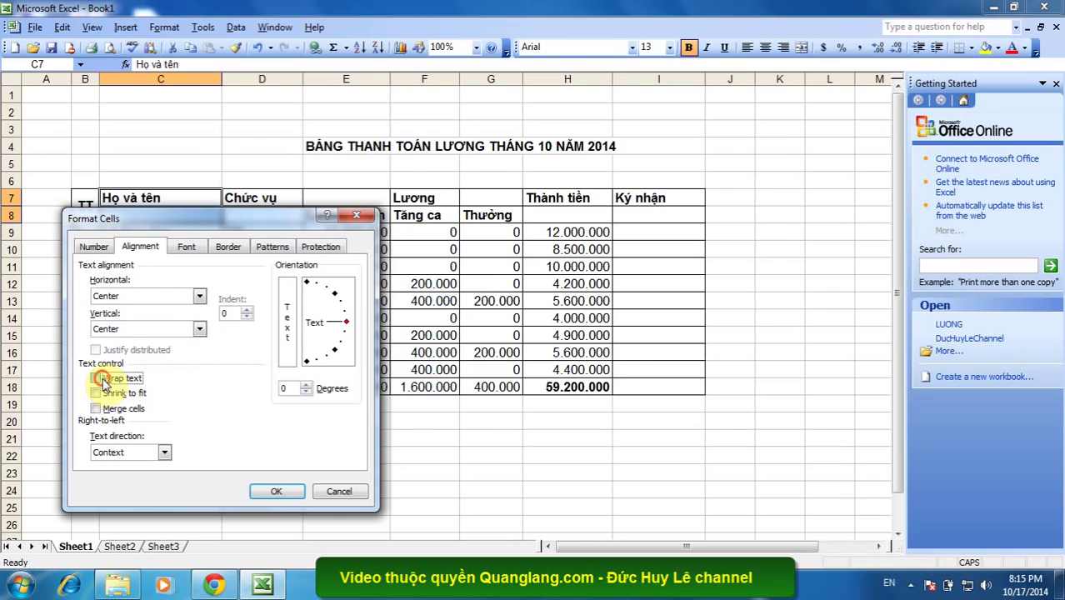
{"action": "left_click", "coordinate": [96, 409]}
{"action": "left_click", "coordinate": [254, 494]}
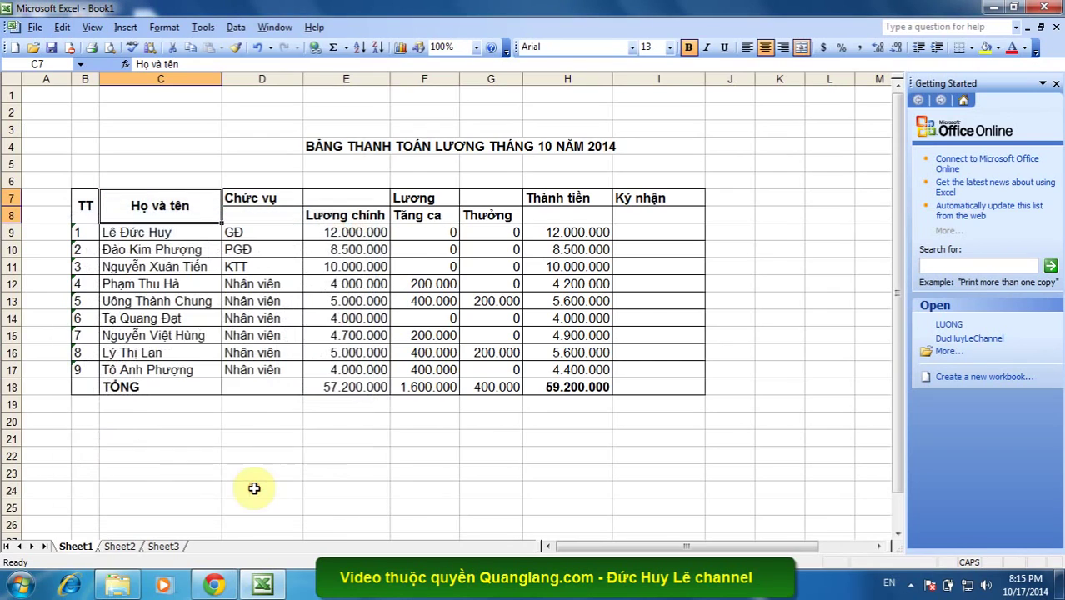
Merge D7:D8 for 'Chức vụ', with wrapped text centred horizontally and vertically.
{"action": "left_click_drag", "start_coordinate": [248, 199], "coordinate": [261, 207]}
{"action": "right_click", "coordinate": [261, 207]}
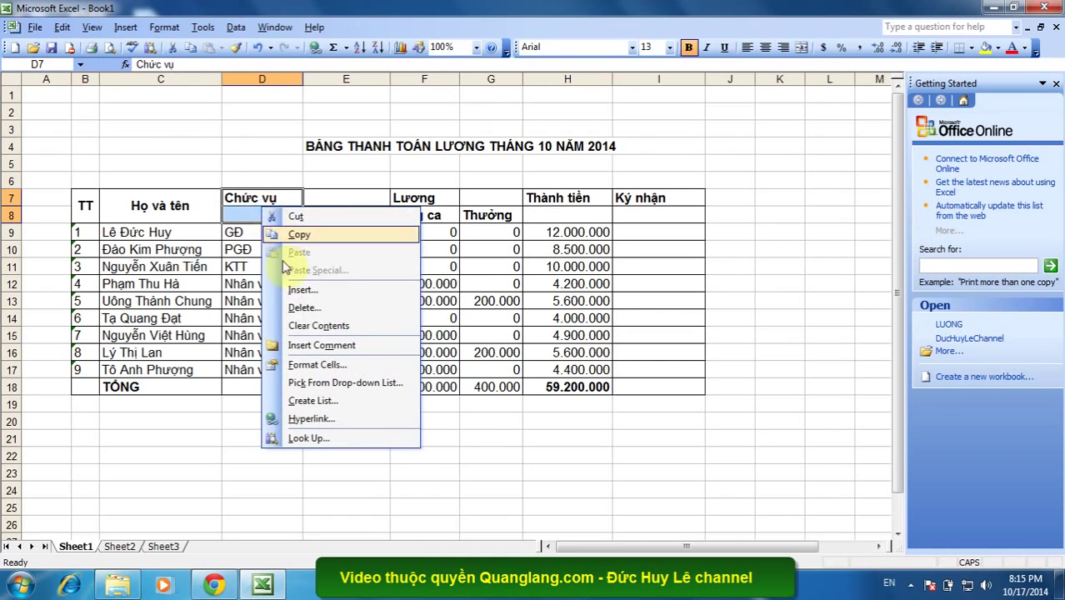
{"action": "left_click", "coordinate": [312, 364]}
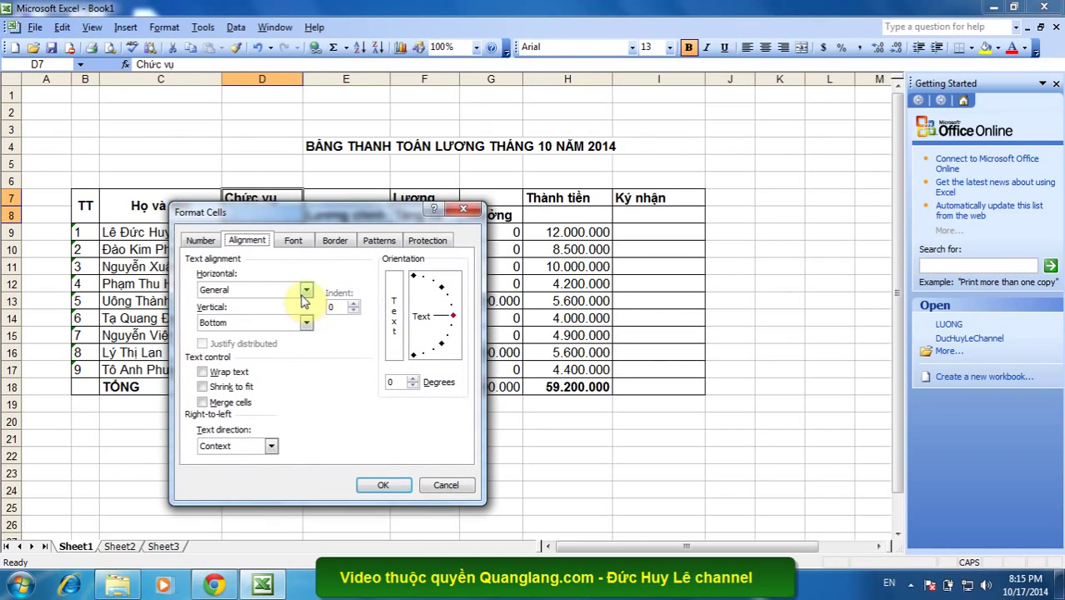
{"action": "left_click", "coordinate": [306, 289]}
{"action": "left_click", "coordinate": [283, 322]}
{"action": "left_click", "coordinate": [305, 322]}
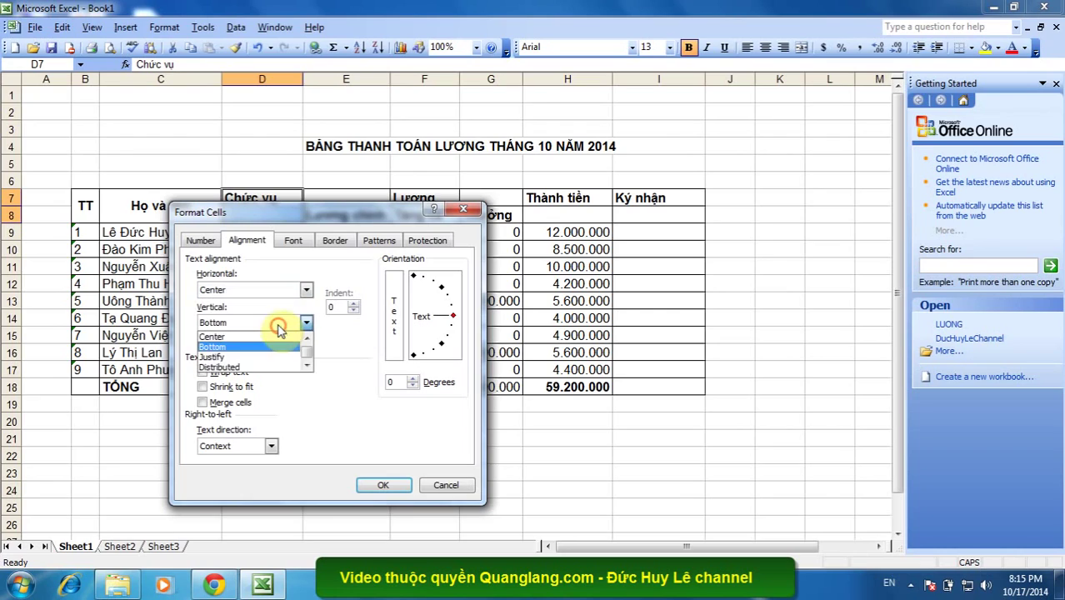
{"action": "left_click", "coordinate": [268, 340]}
{"action": "left_click", "coordinate": [203, 371]}
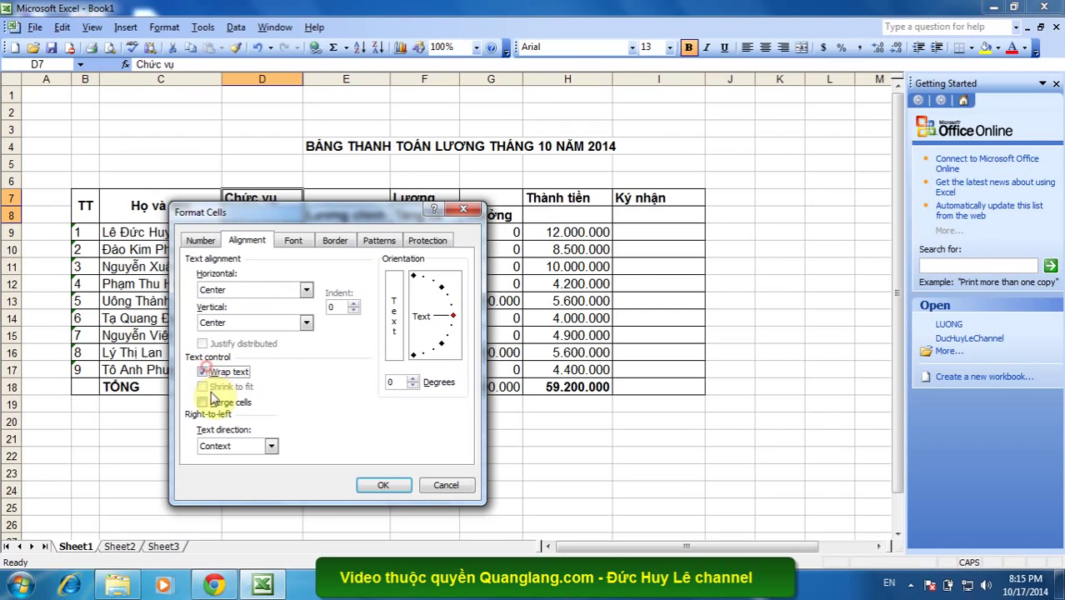
{"action": "left_click", "coordinate": [202, 402]}
{"action": "left_click", "coordinate": [381, 485]}
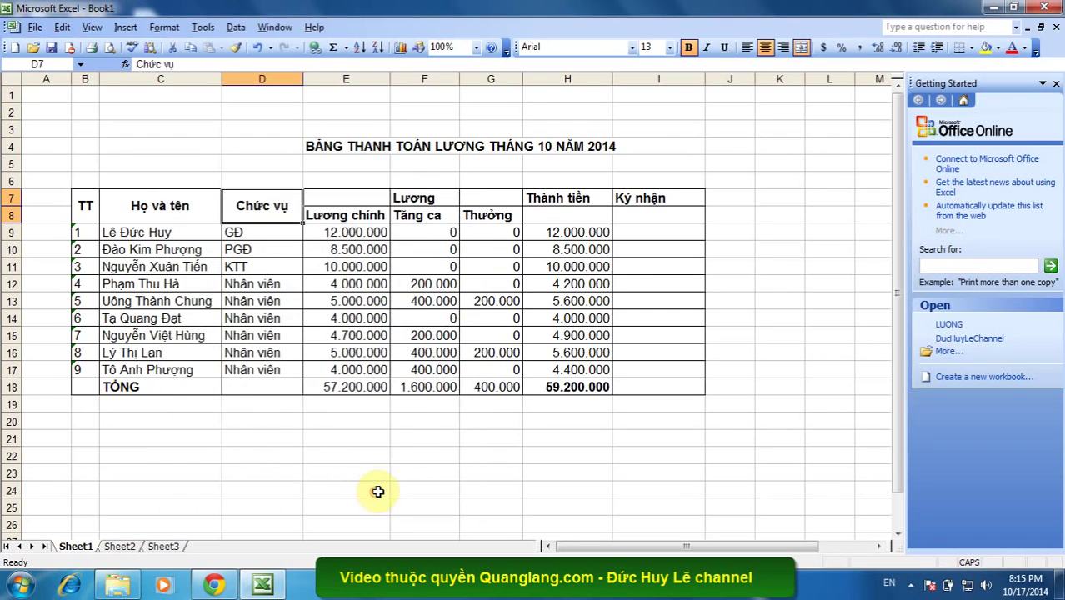
Merge E7:G7 into one 'Lương' heading, centred horizontally with wrap text on.
{"action": "left_click", "coordinate": [373, 197]}
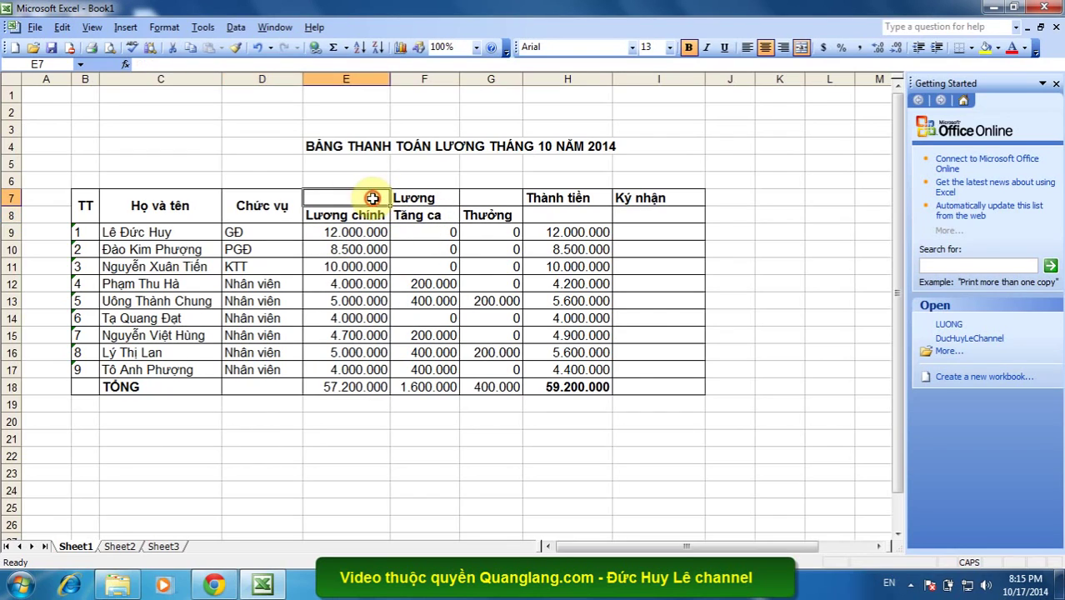
{"action": "left_click_drag", "start_coordinate": [417, 198], "coordinate": [477, 198]}
{"action": "right_click", "coordinate": [436, 201]}
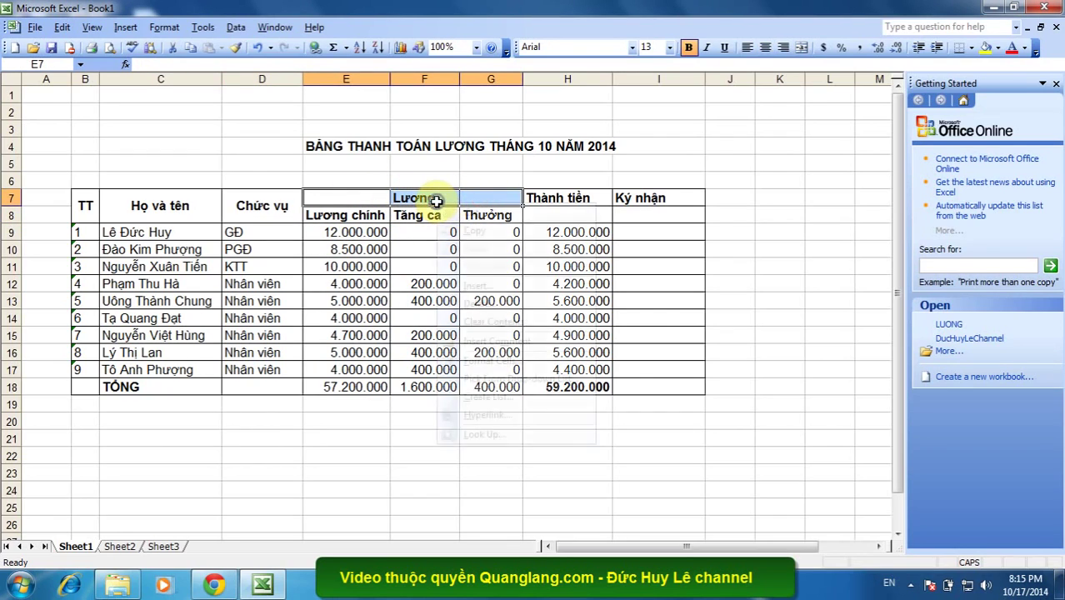
{"action": "left_click", "coordinate": [490, 359]}
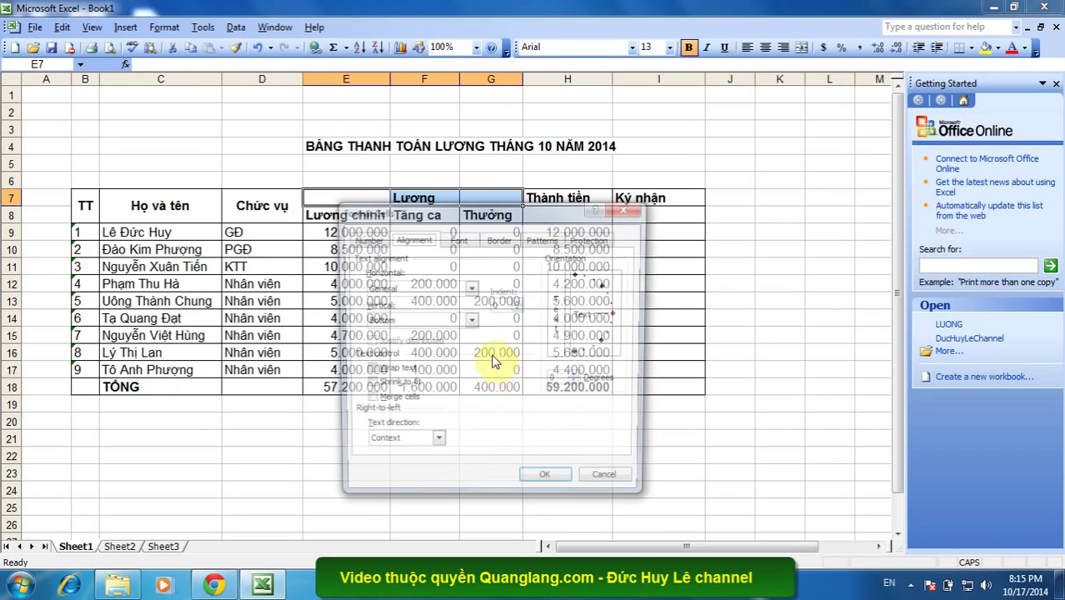
{"action": "left_click", "coordinate": [470, 287]}
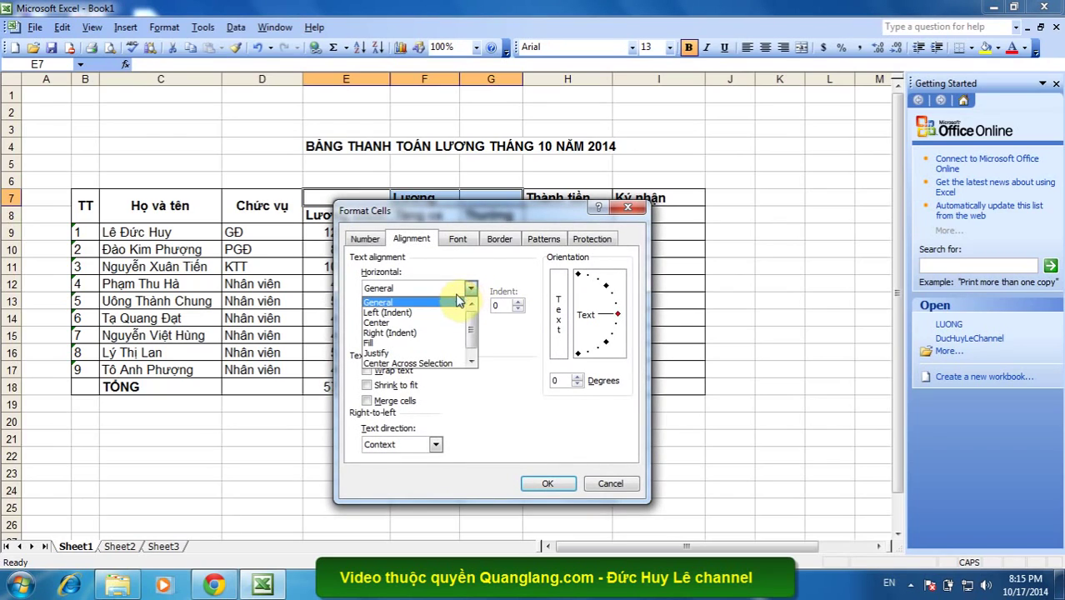
{"action": "left_click", "coordinate": [433, 330]}
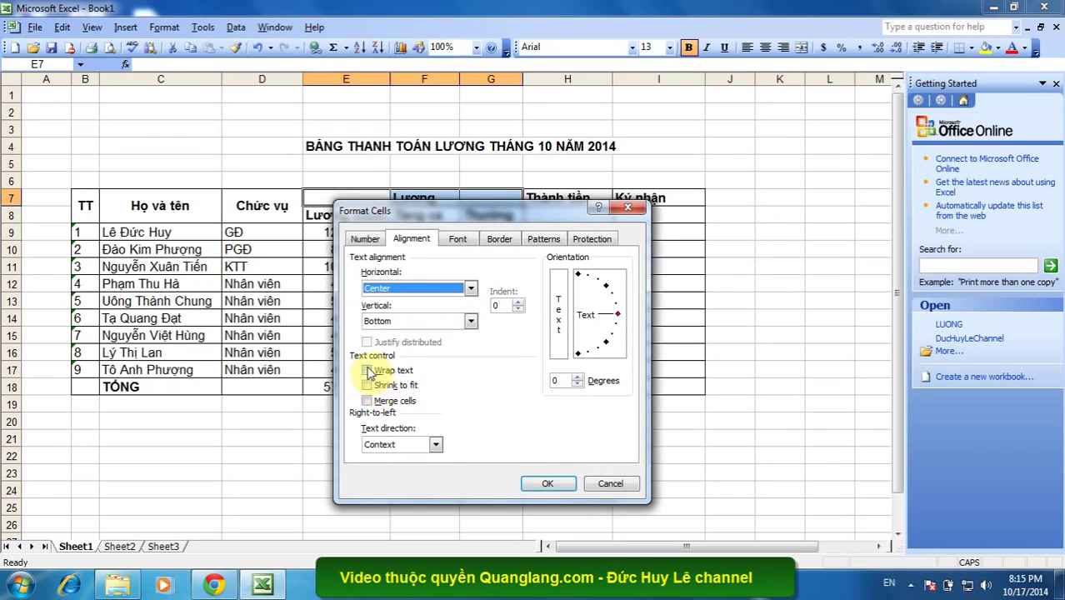
{"action": "left_click", "coordinate": [367, 371]}
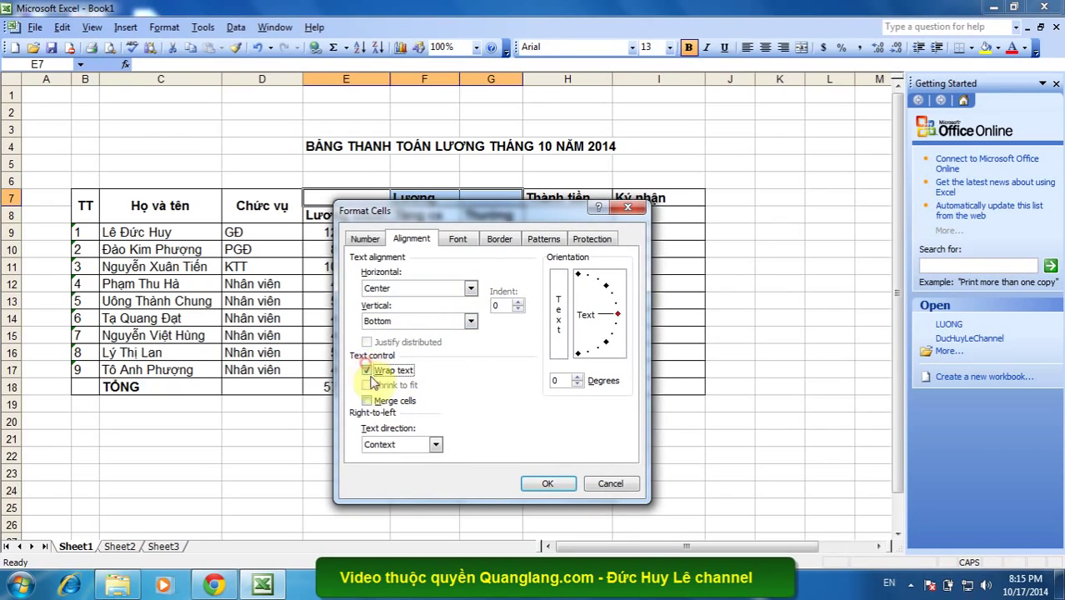
{"action": "left_click", "coordinate": [535, 485]}
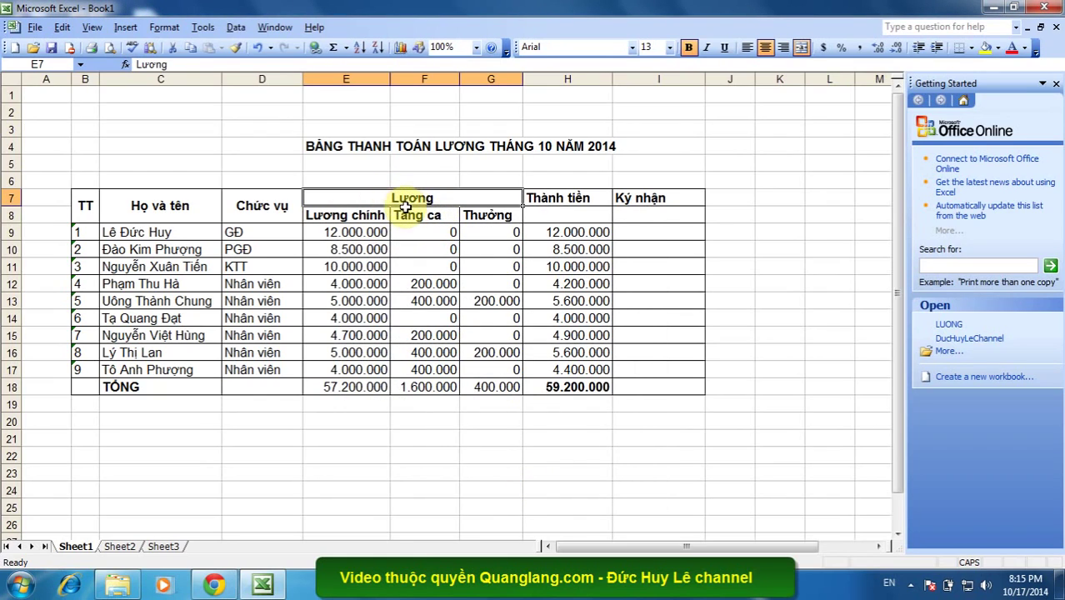
Merge H7:H8 for 'Thành tiền', with wrapped text centred horizontally and vertically.
{"action": "left_click_drag", "start_coordinate": [533, 197], "coordinate": [552, 215]}
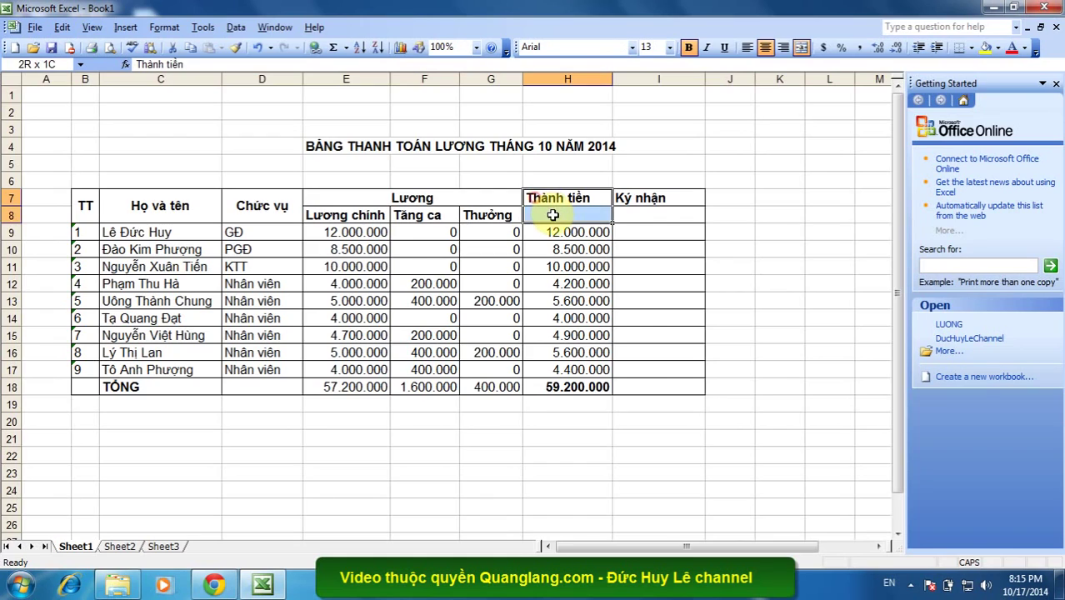
{"action": "right_click", "coordinate": [541, 208]}
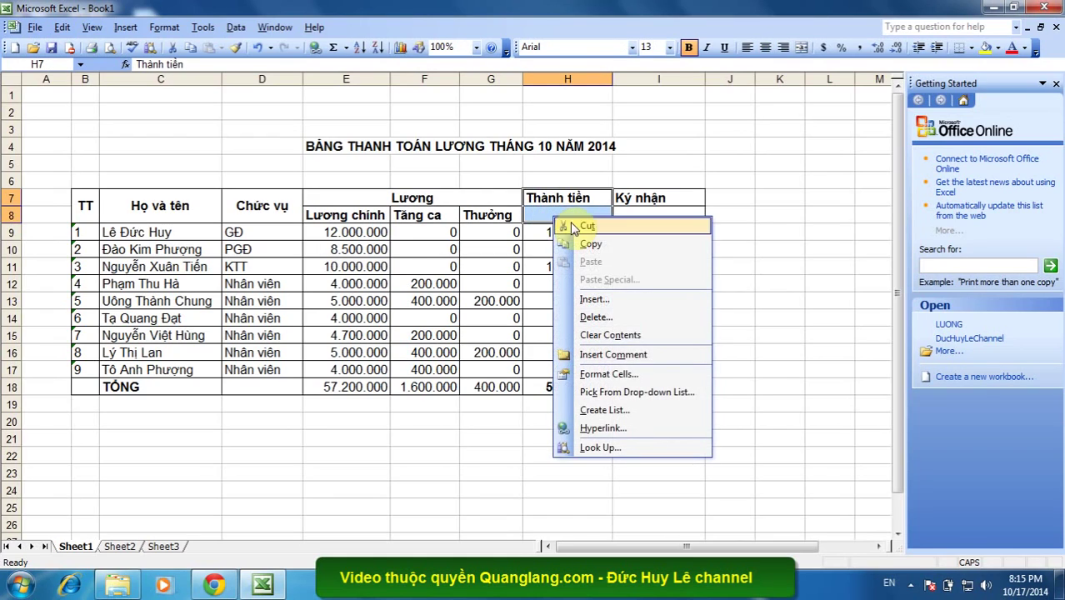
{"action": "left_click", "coordinate": [621, 373]}
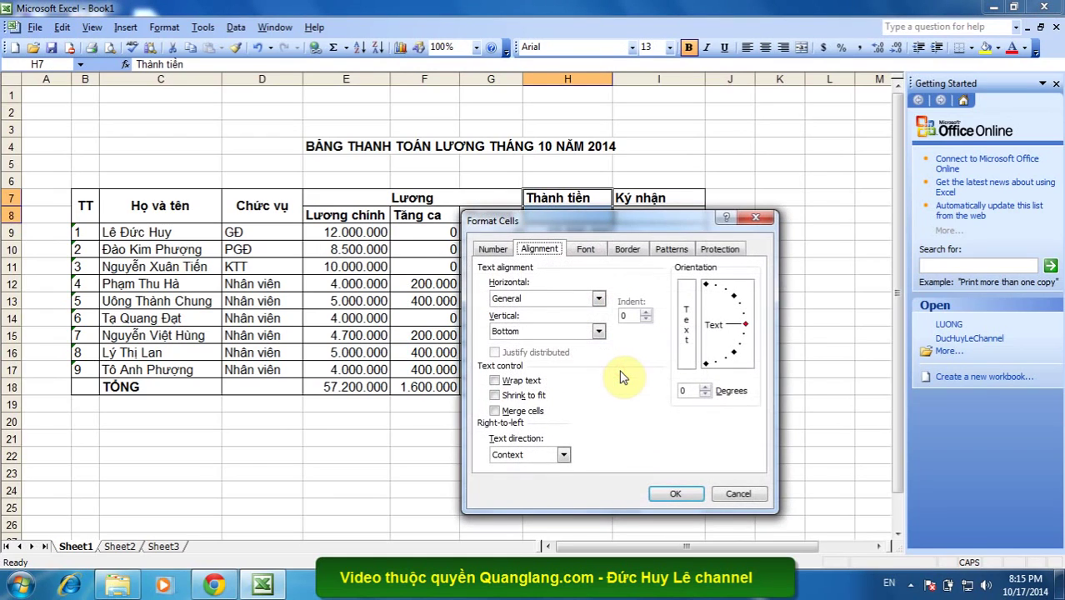
{"action": "left_click", "coordinate": [597, 300]}
{"action": "left_click", "coordinate": [571, 327]}
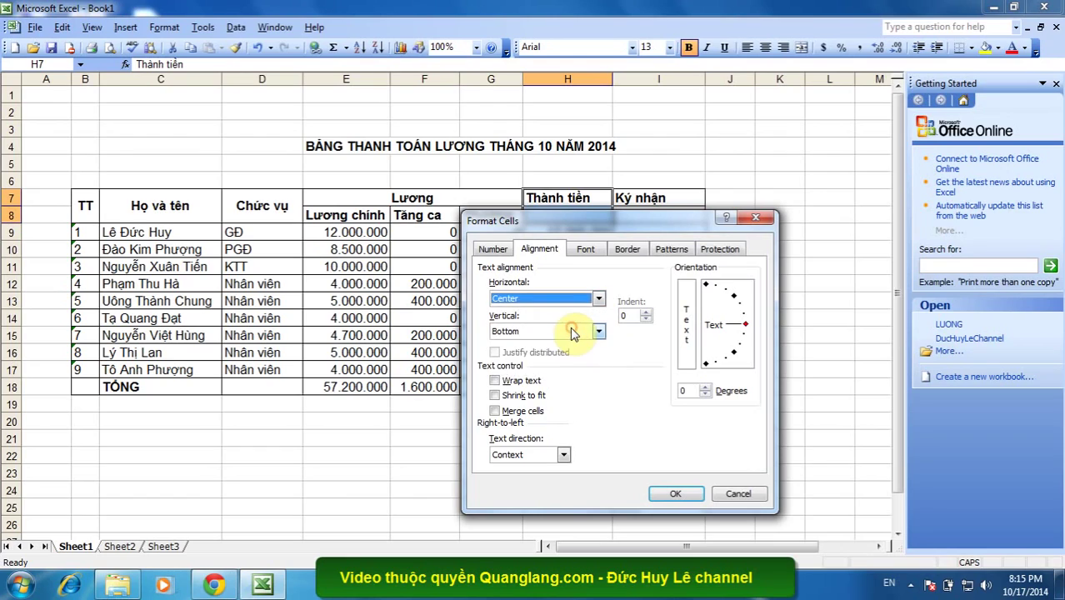
{"action": "left_click", "coordinate": [571, 331]}
{"action": "left_click", "coordinate": [557, 352]}
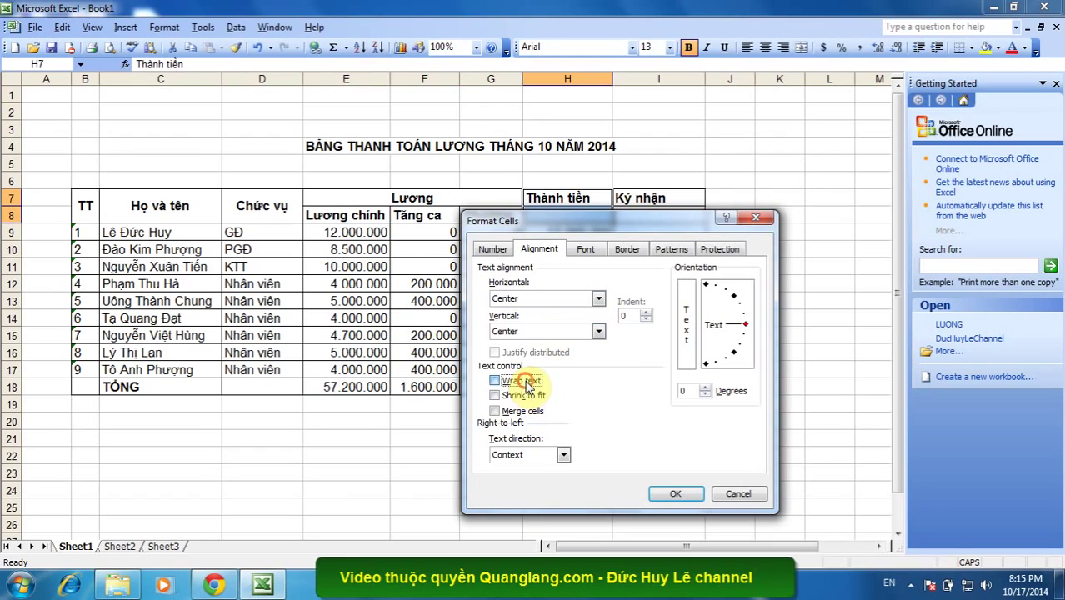
{"action": "left_click", "coordinate": [527, 383]}
{"action": "left_click", "coordinate": [523, 411]}
{"action": "left_click", "coordinate": [675, 493]}
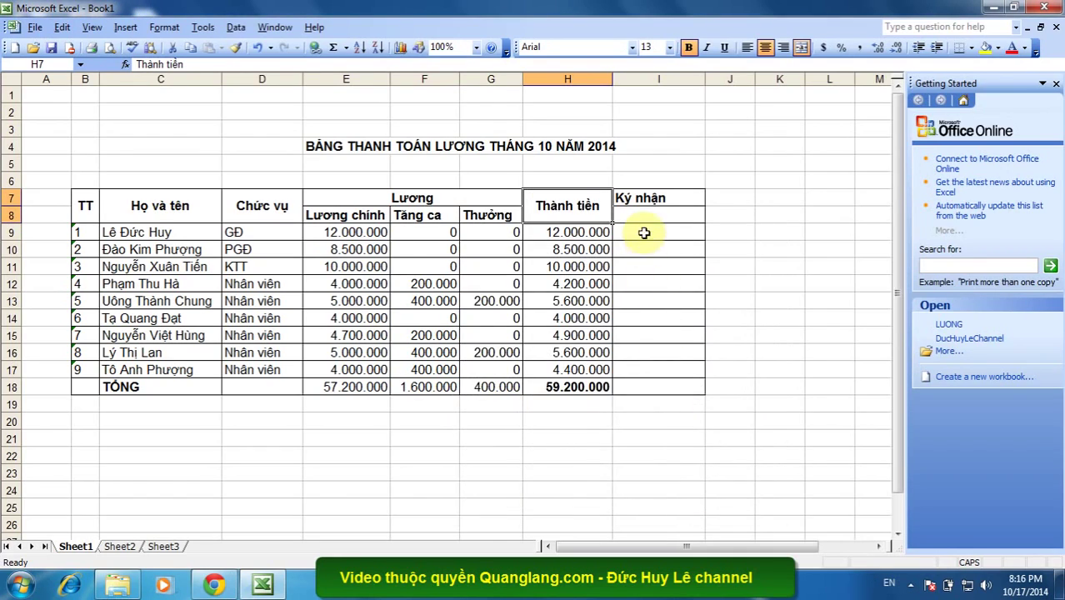
Merge I7:I8 for 'Ký nhận', with wrapped text centred horizontally and vertically.
{"action": "left_click_drag", "start_coordinate": [633, 196], "coordinate": [646, 214]}
{"action": "right_click", "coordinate": [647, 213]}
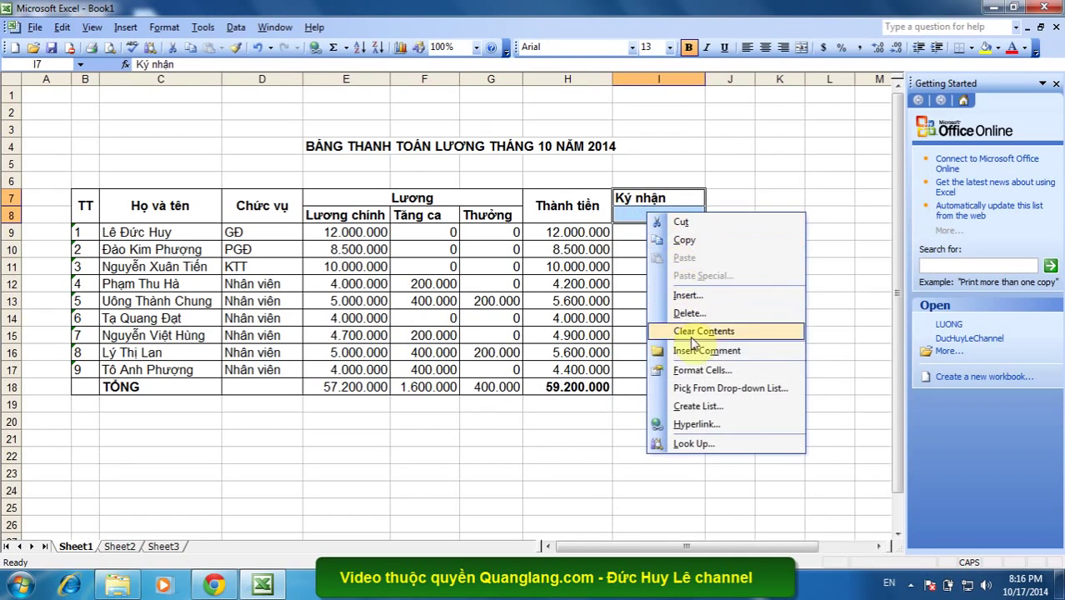
{"action": "left_click", "coordinate": [700, 369]}
{"action": "left_click", "coordinate": [608, 298]}
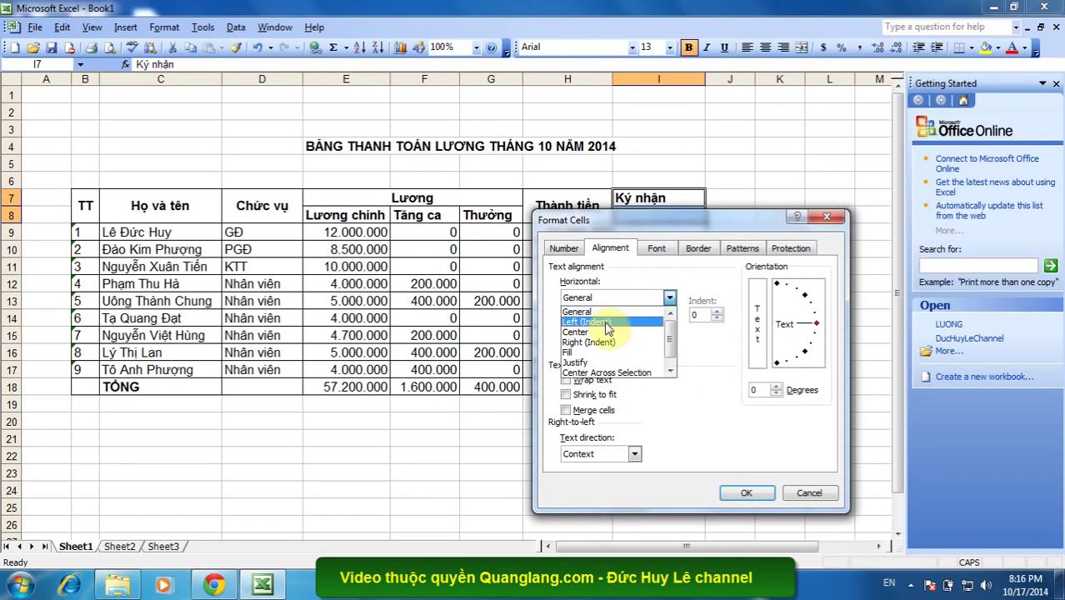
{"action": "left_click", "coordinate": [606, 331]}
{"action": "left_click", "coordinate": [602, 330]}
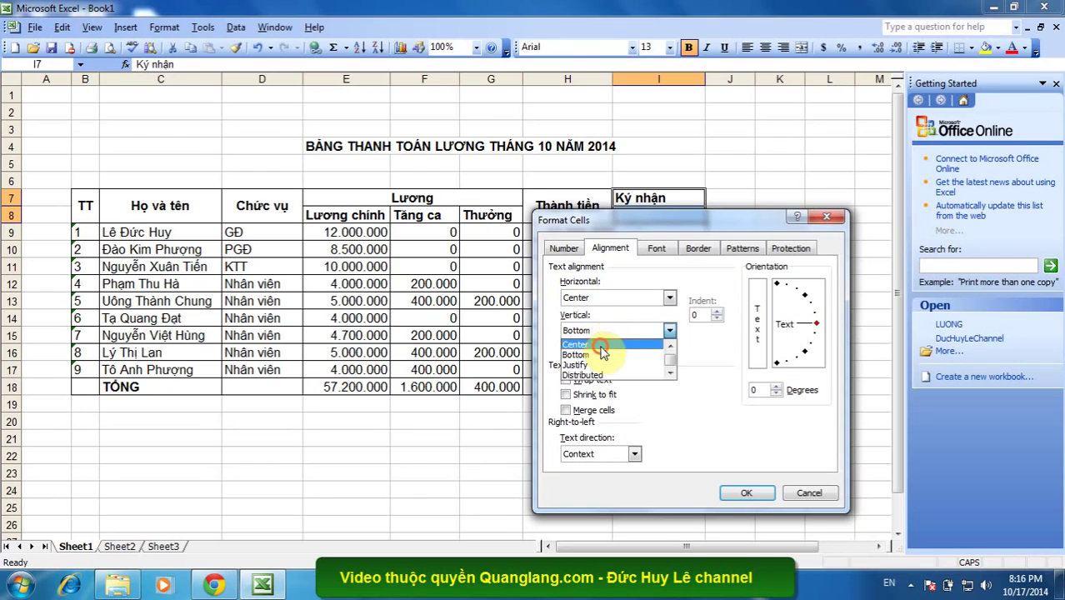
{"action": "left_click", "coordinate": [595, 349]}
{"action": "left_click", "coordinate": [586, 380]}
{"action": "left_click", "coordinate": [567, 410]}
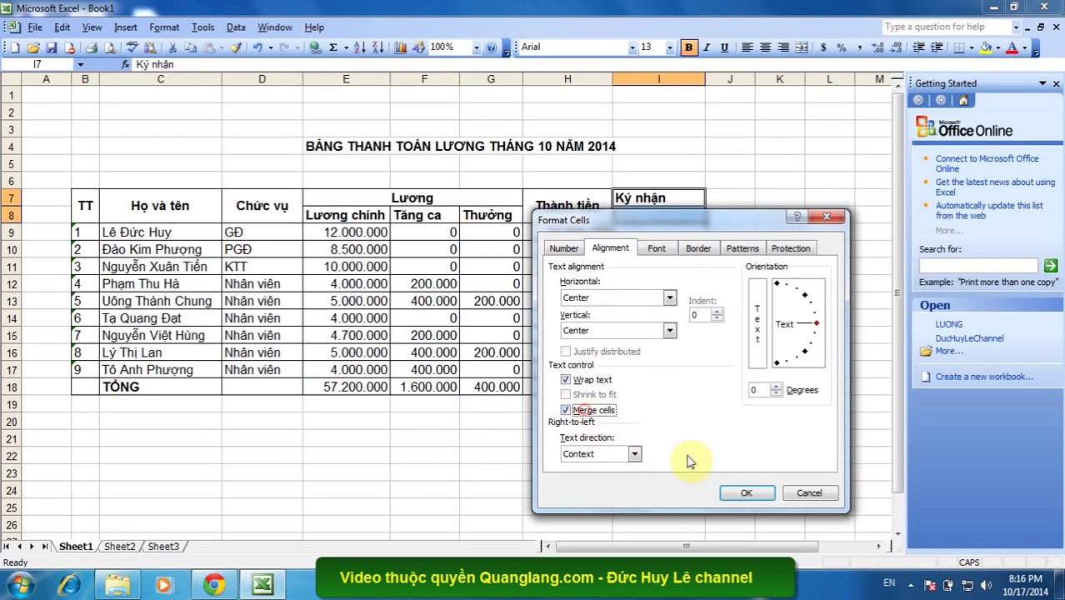
{"action": "left_click", "coordinate": [746, 492]}
{"action": "left_click", "coordinate": [779, 335]}
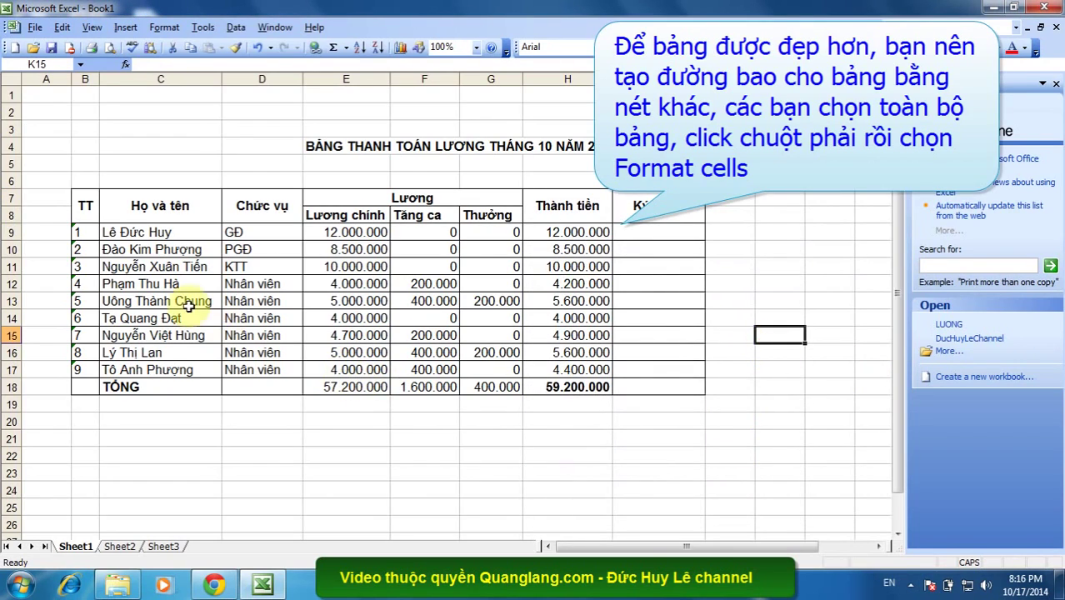
Frame the table B7:I18 with an Outline border in a heavier line style.
{"action": "left_click_drag", "start_coordinate": [78, 196], "coordinate": [658, 384]}
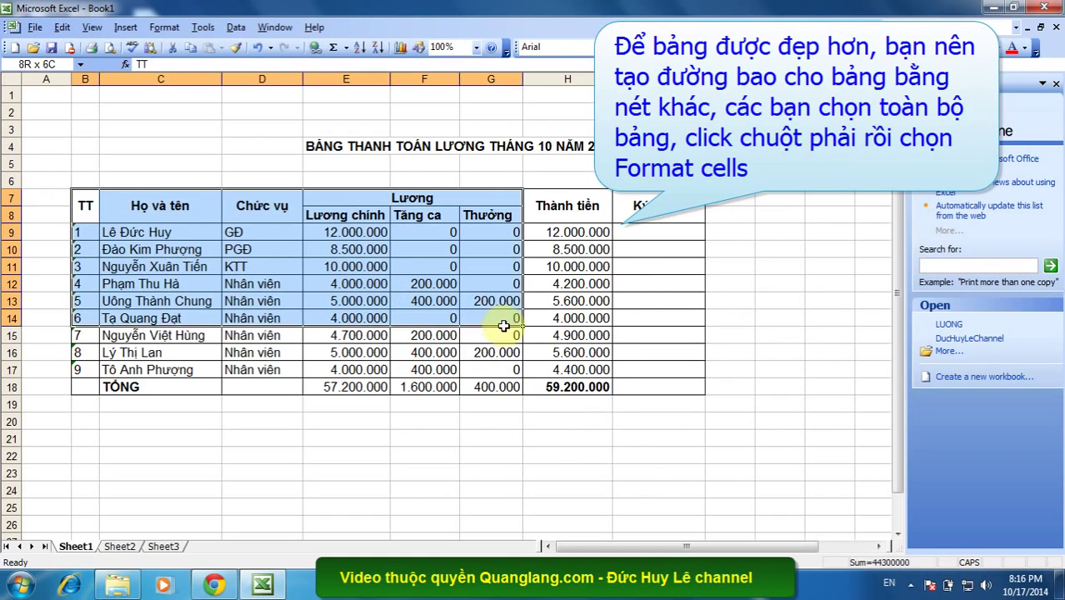
{"action": "right_click", "coordinate": [496, 273]}
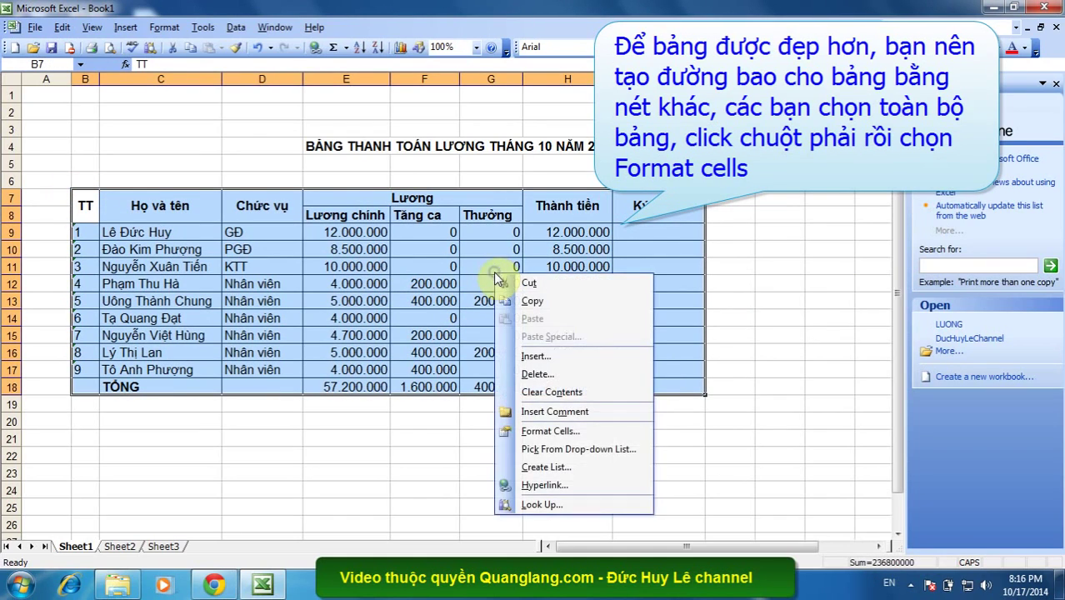
{"action": "left_click", "coordinate": [573, 431]}
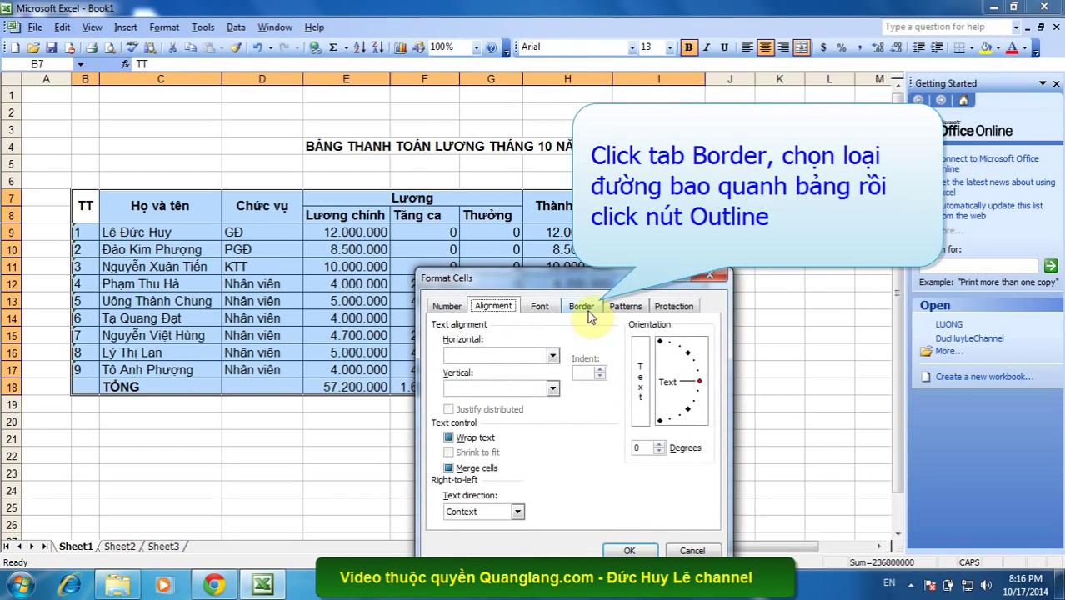
{"action": "left_click", "coordinate": [584, 309]}
{"action": "left_click", "coordinate": [538, 350]}
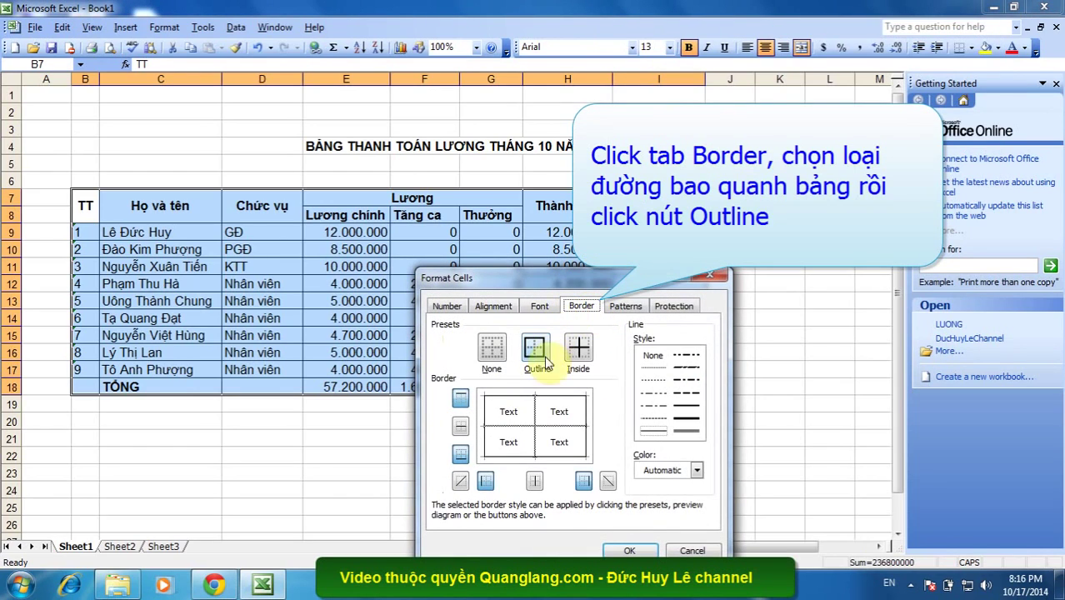
{"action": "left_click", "coordinate": [696, 435]}
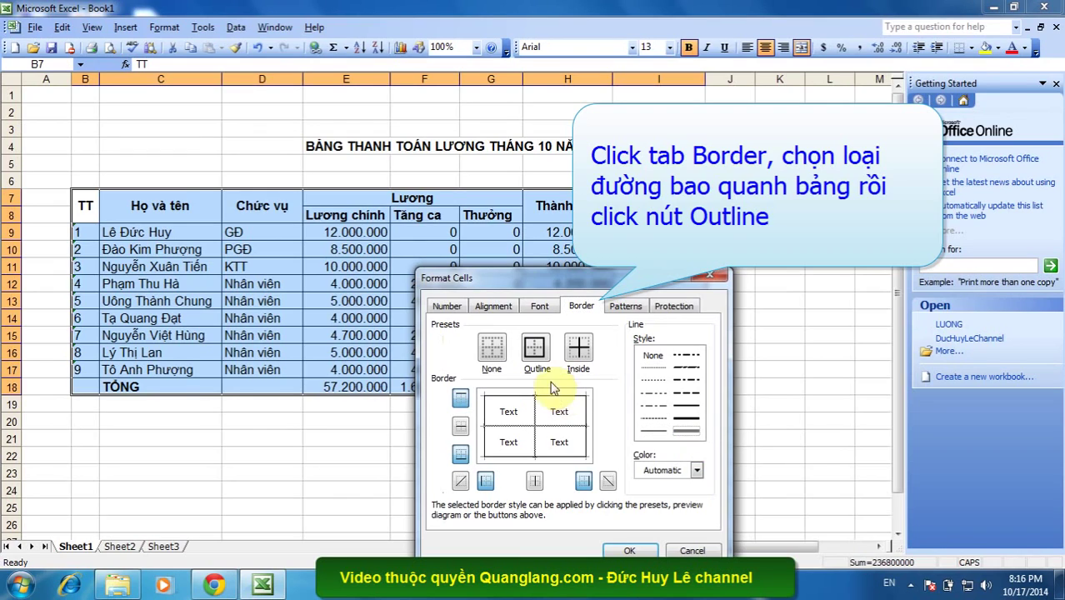
{"action": "left_click", "coordinate": [535, 347]}
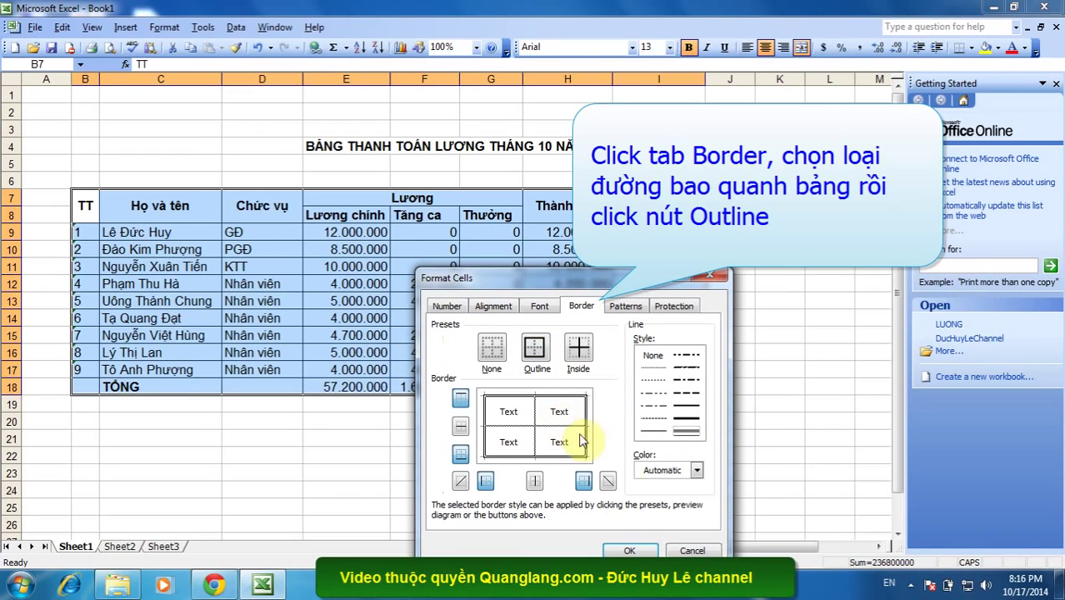
{"action": "left_click", "coordinate": [640, 550]}
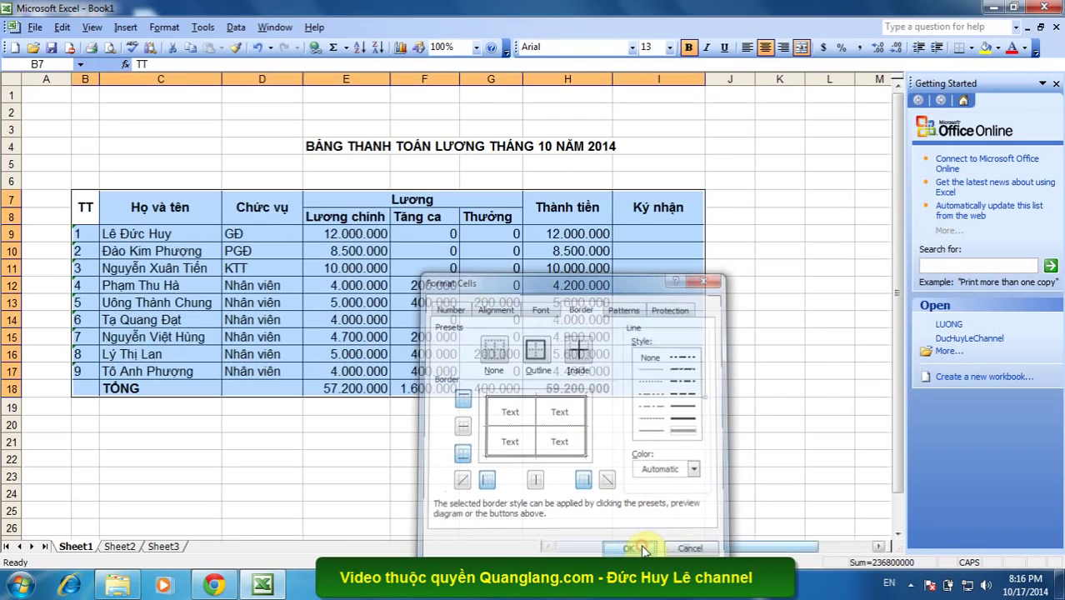
{"action": "left_click", "coordinate": [757, 304]}
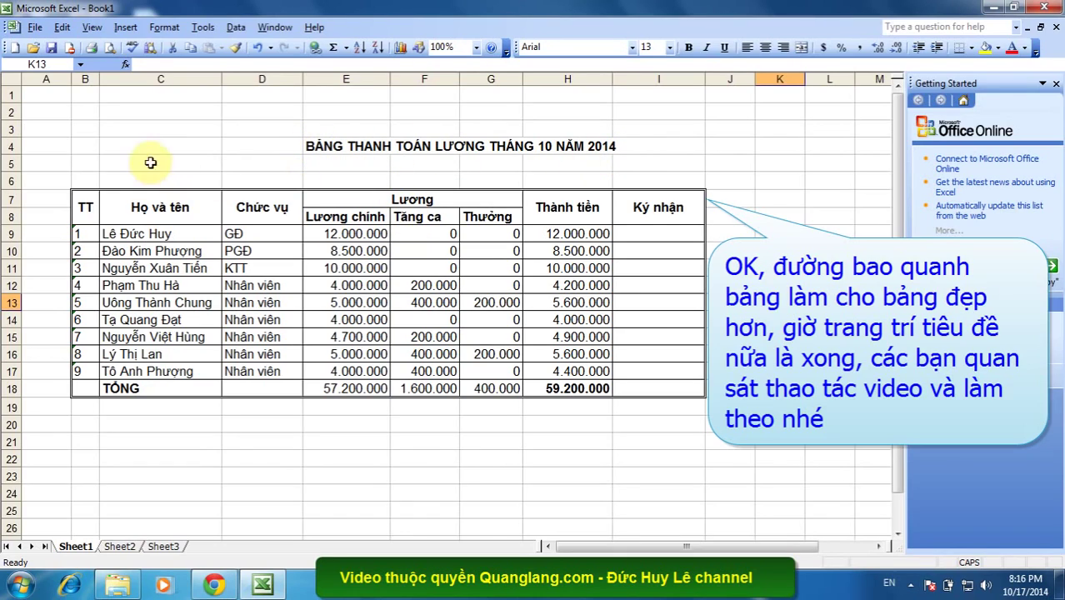
Merge C4:I4 for the title 'BẢNG THANH TOÁN LƯƠNG THÁNG 10 NĂM 2014', centred and wrapped.
{"action": "left_click_drag", "start_coordinate": [128, 143], "coordinate": [635, 146]}
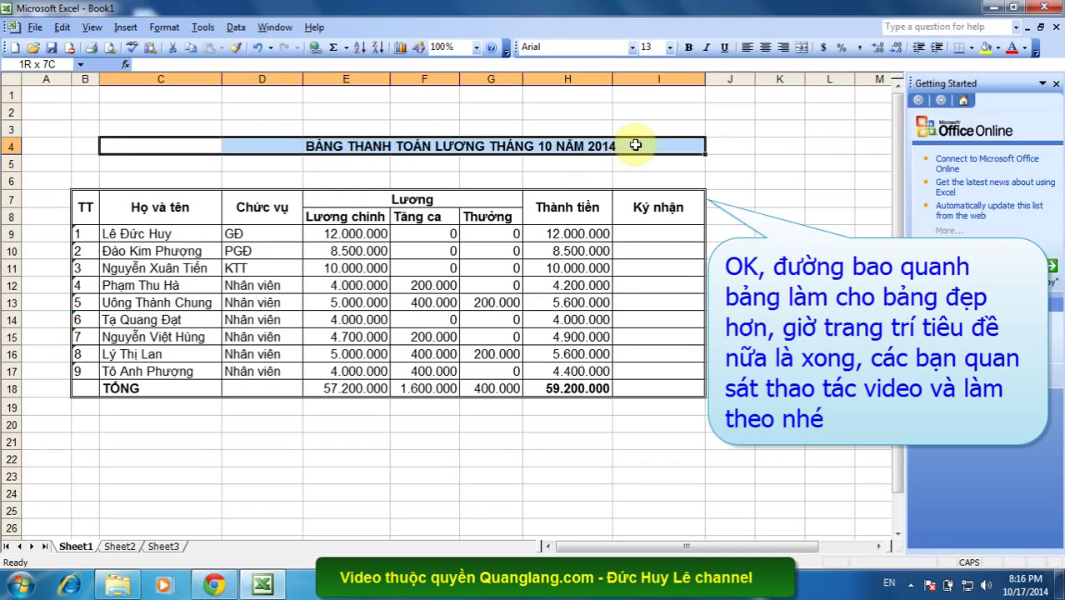
{"action": "right_click", "coordinate": [476, 148]}
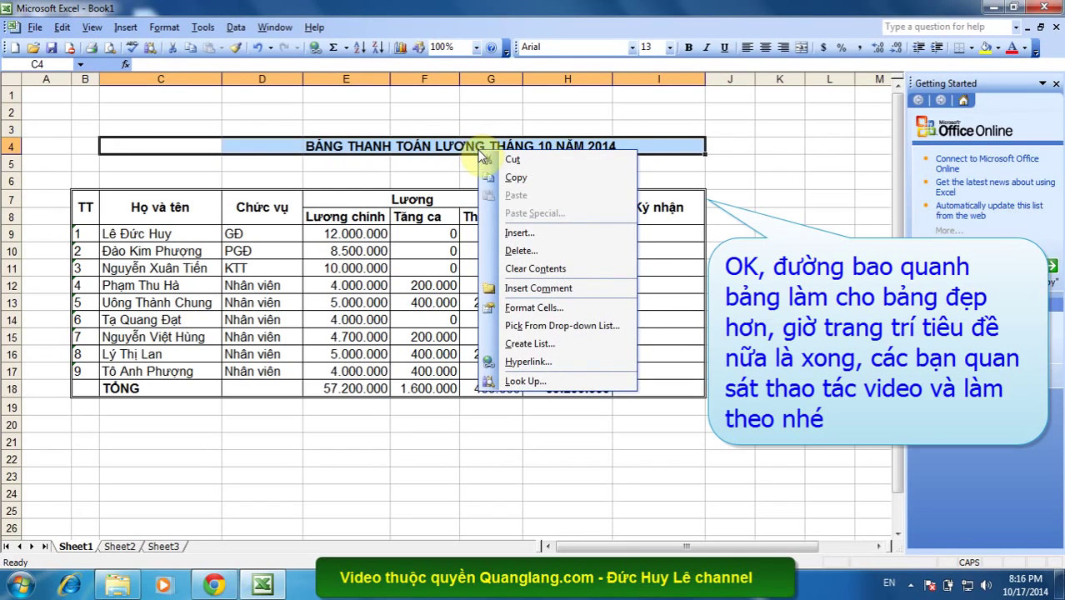
{"action": "left_click", "coordinate": [534, 308]}
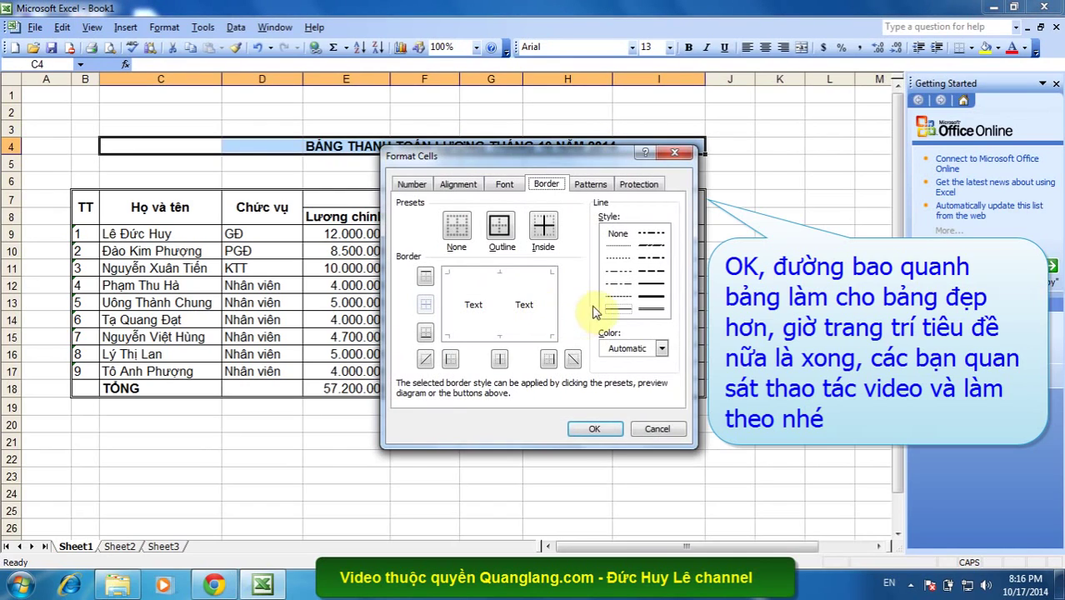
{"action": "left_click", "coordinate": [458, 185]}
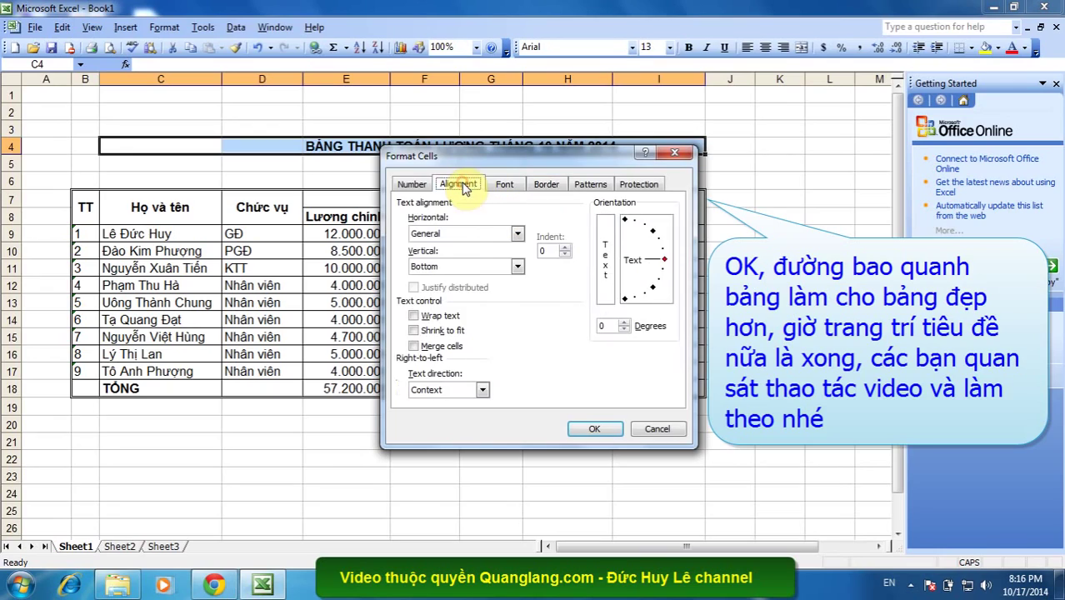
{"action": "left_click", "coordinate": [484, 233]}
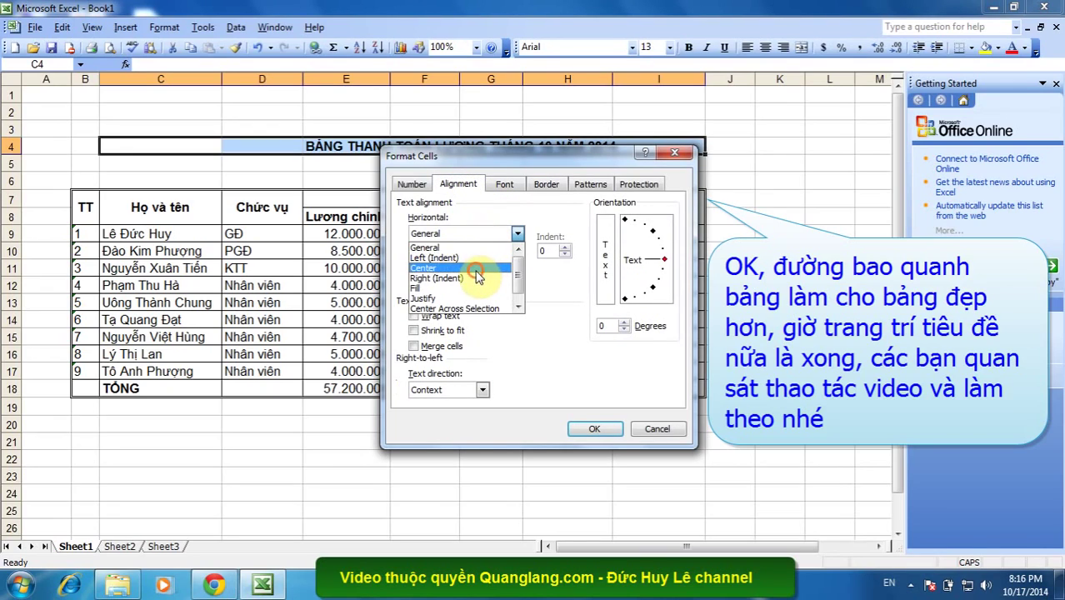
{"action": "left_click", "coordinate": [466, 258]}
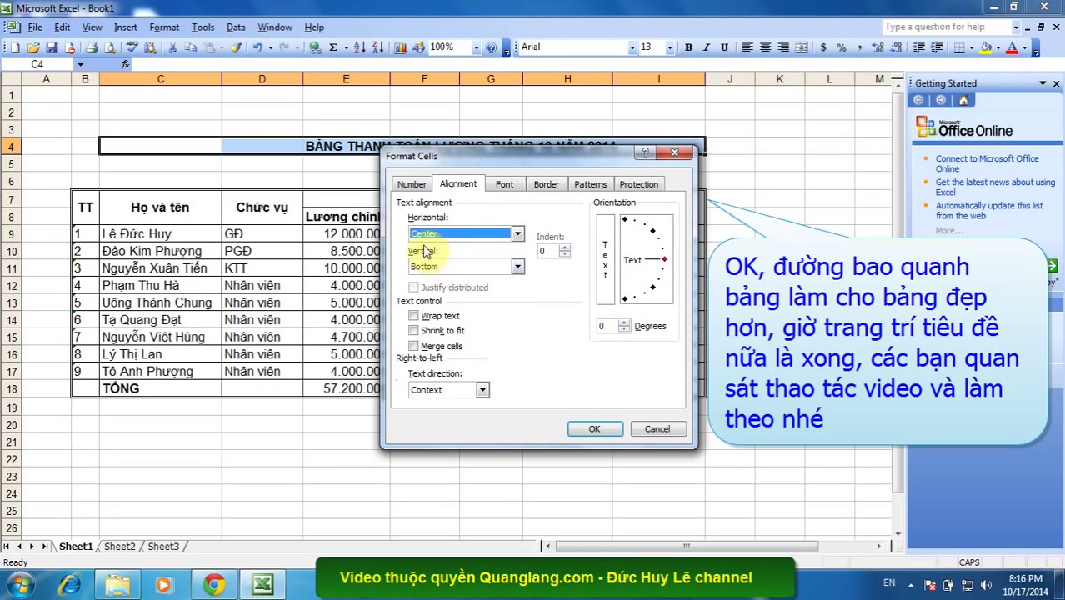
{"action": "left_click", "coordinate": [446, 318]}
{"action": "left_click", "coordinate": [442, 345]}
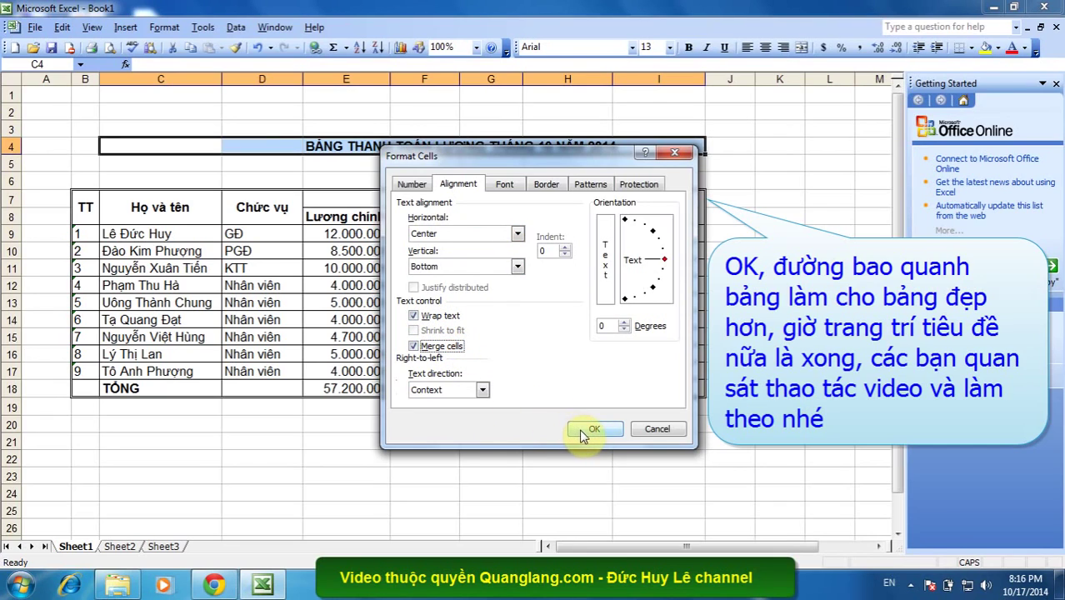
{"action": "left_click", "coordinate": [583, 431]}
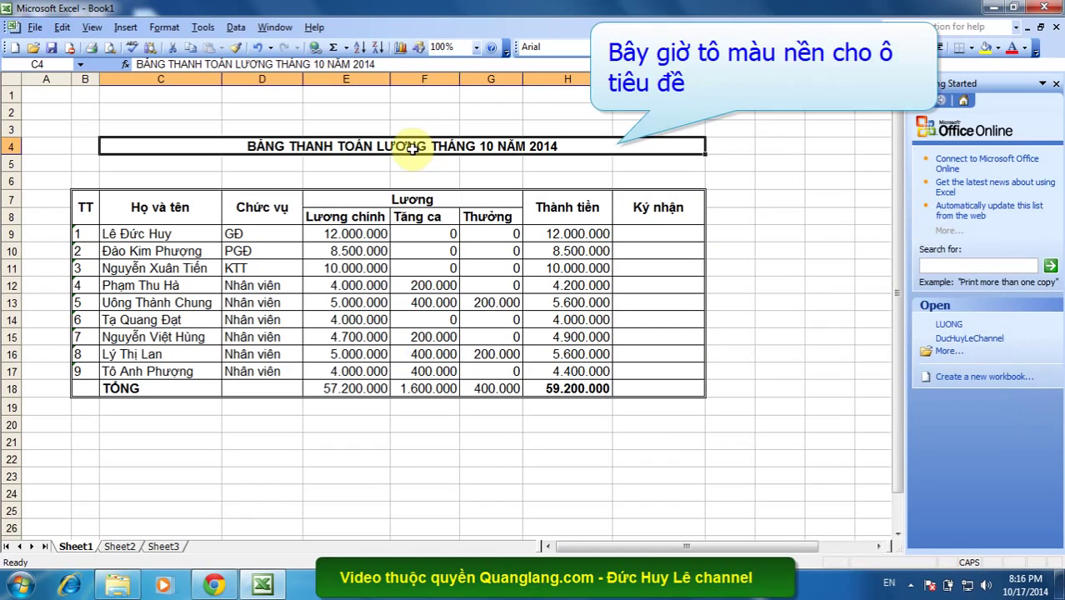
Apply an orange pattern fill to the merged 'BẢNG THANH TOÁN LƯƠNG THÁNG 10 NĂM 2014' title cell.
{"action": "right_click", "coordinate": [409, 145]}
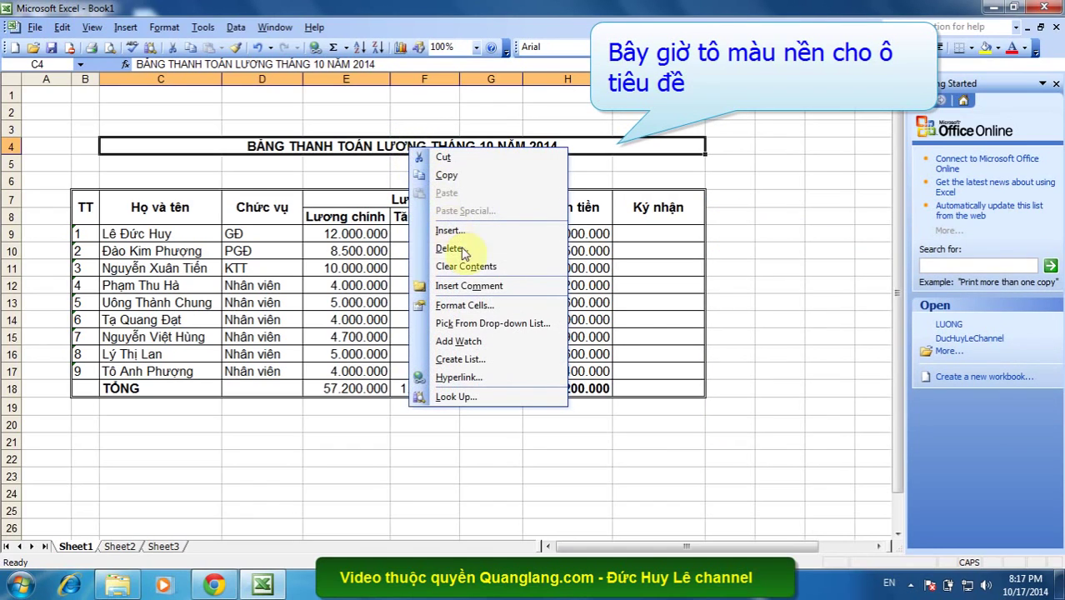
{"action": "left_click", "coordinate": [477, 307]}
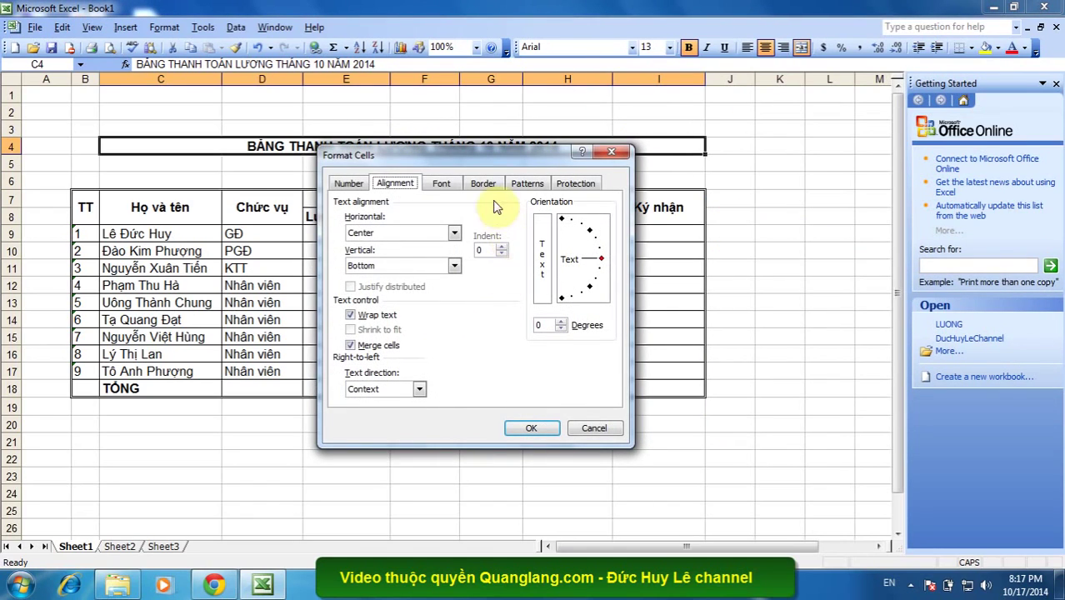
{"action": "left_click", "coordinate": [517, 185]}
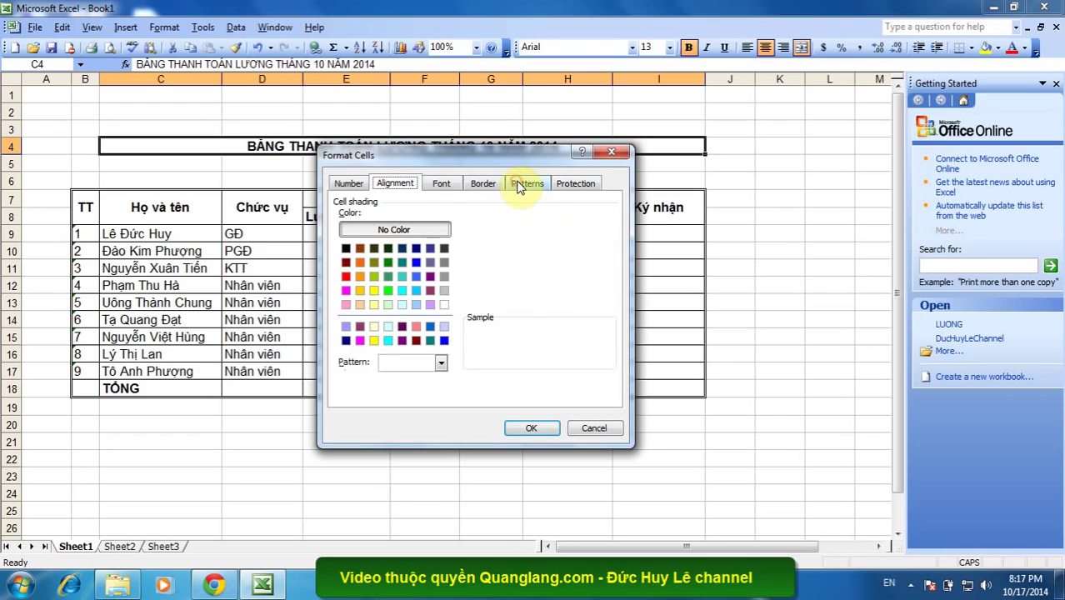
{"action": "left_click", "coordinate": [360, 278]}
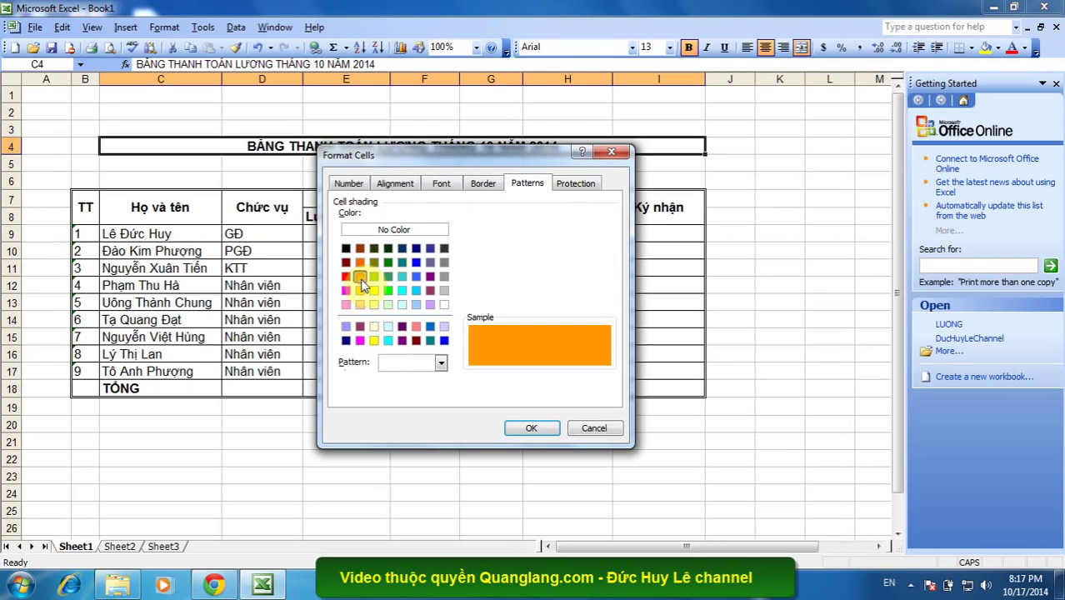
{"action": "left_click", "coordinate": [517, 428]}
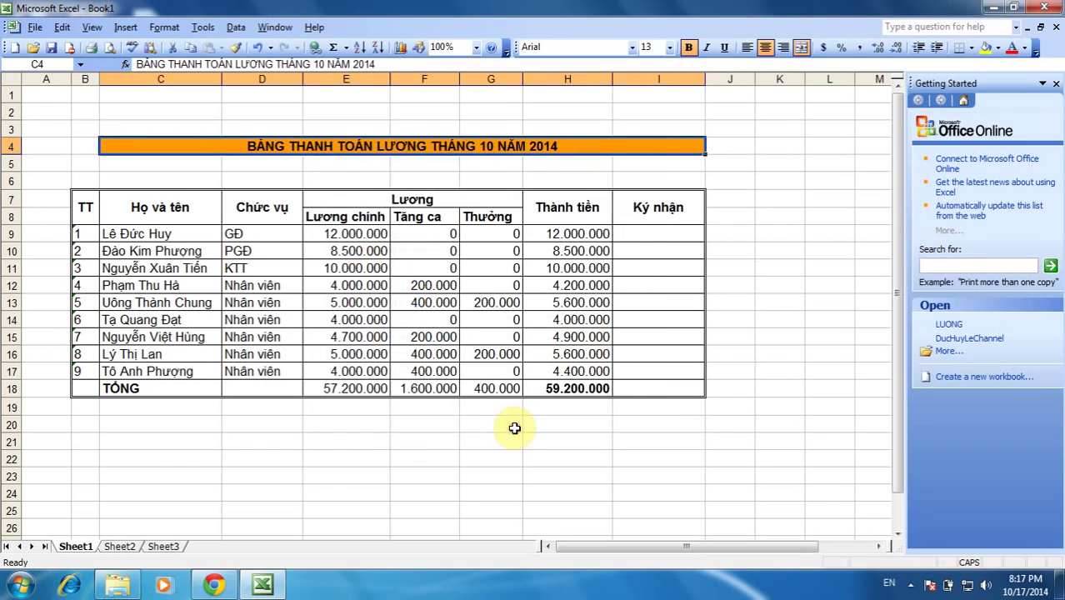
{"action": "left_click", "coordinate": [500, 180]}
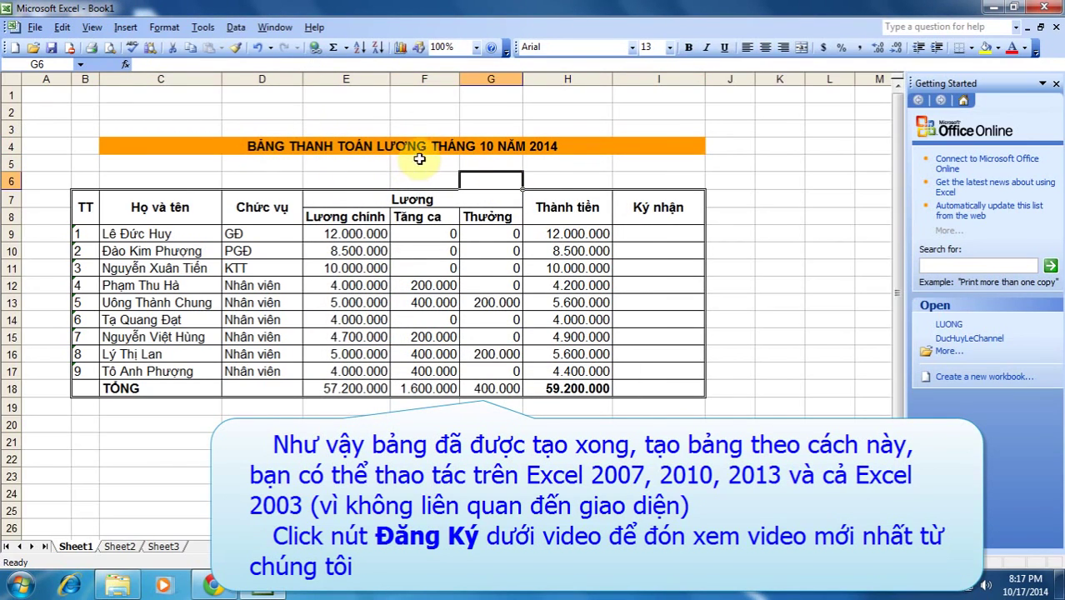
{"action": "left_click", "coordinate": [734, 233]}
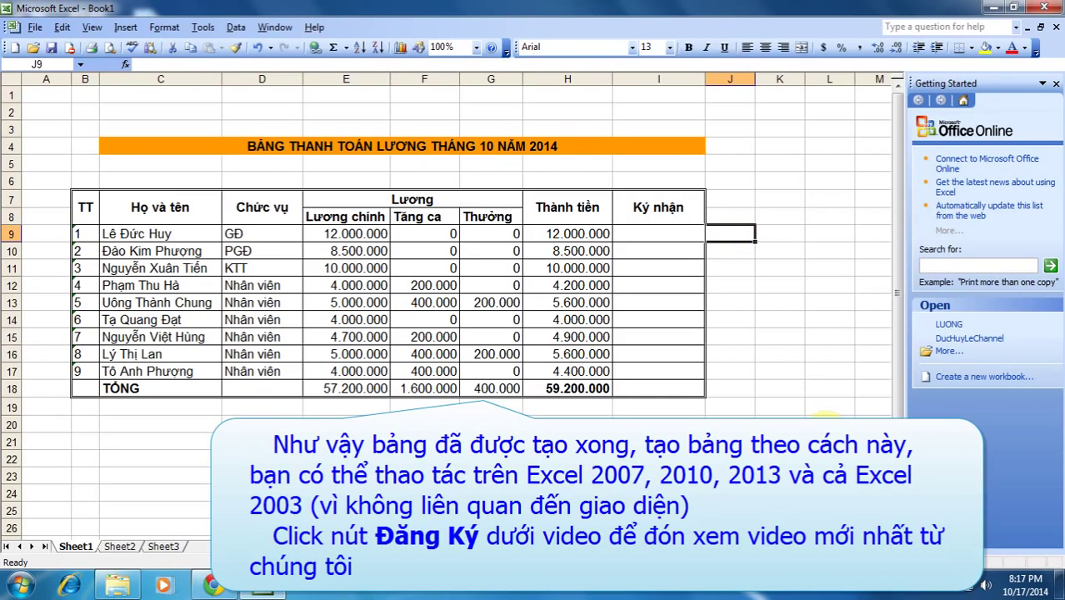